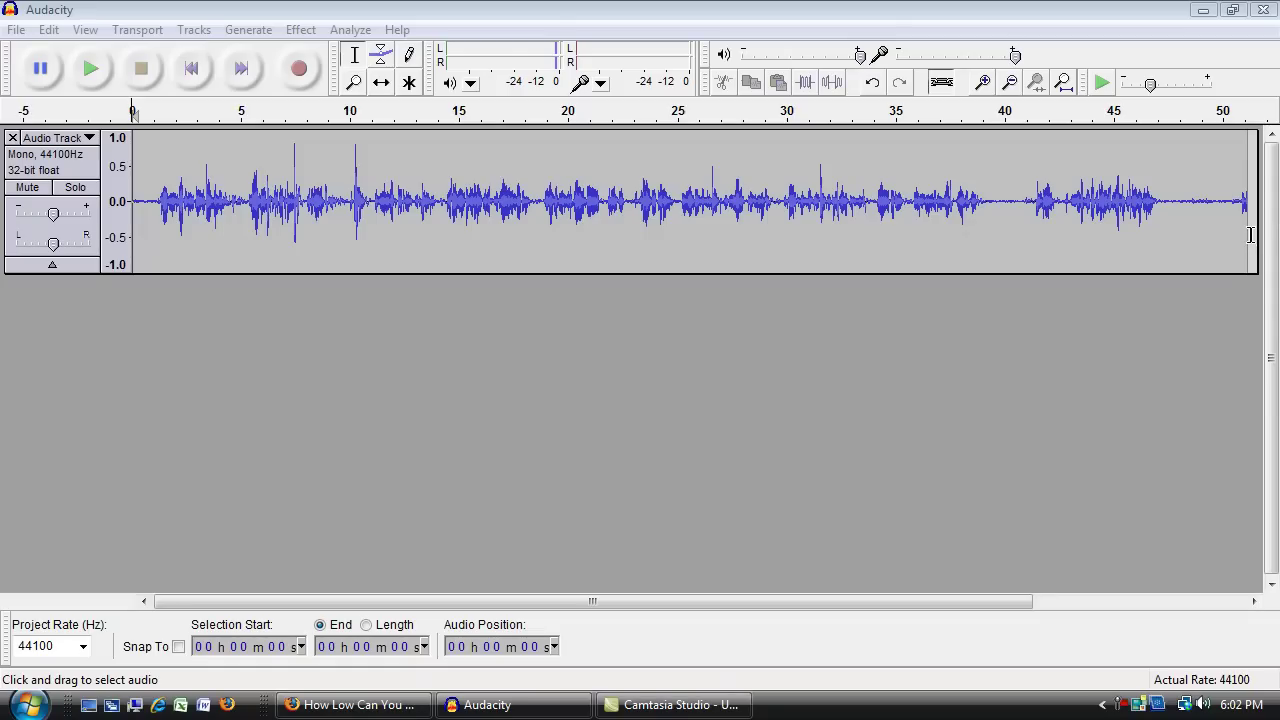
Select the last two seconds, about 49–51 s, and play them back twice.
{"action": "left_click_drag", "start_coordinate": [1216, 203], "coordinate": [1256, 203]}
{"action": "left_click_drag", "start_coordinate": [911, 609], "coordinate": [1128, 603]}
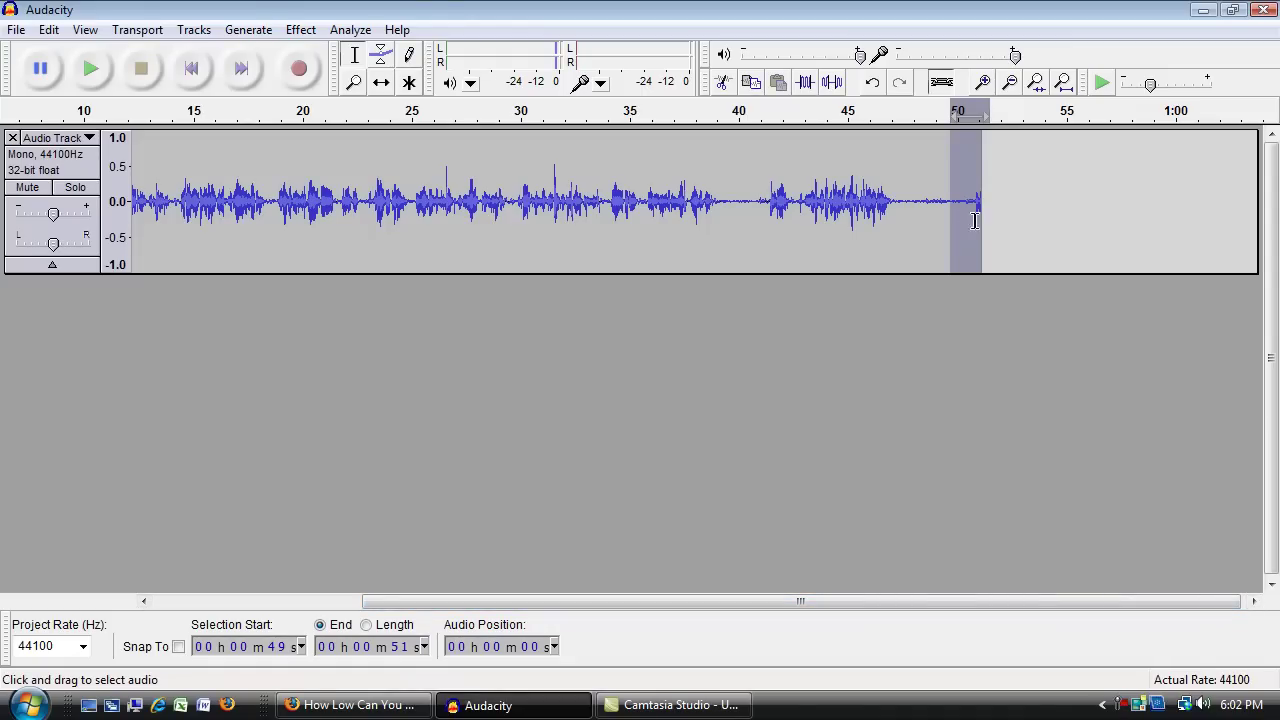
{"action": "left_click", "coordinate": [90, 68]}
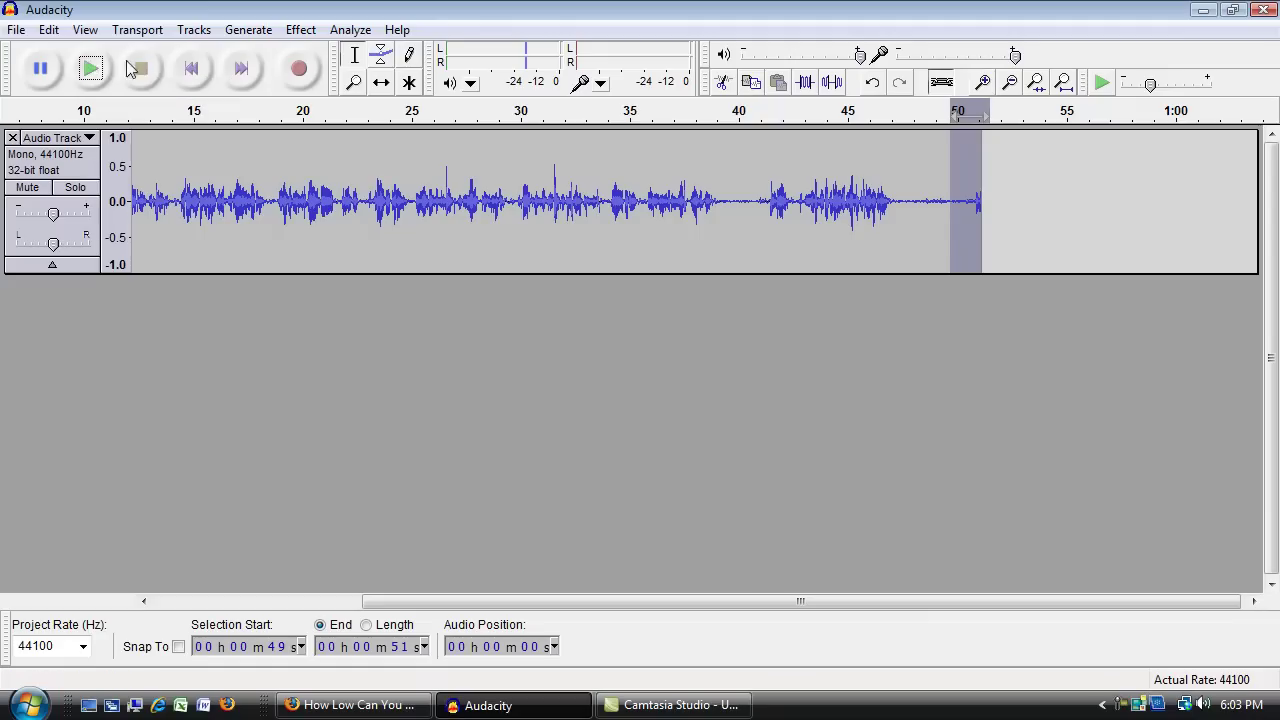
{"action": "left_click", "coordinate": [91, 70]}
Zoom in twice on the track's end and select roughly 50.6–51 s.
{"action": "left_click", "coordinate": [983, 82]}
{"action": "left_click", "coordinate": [983, 82]}
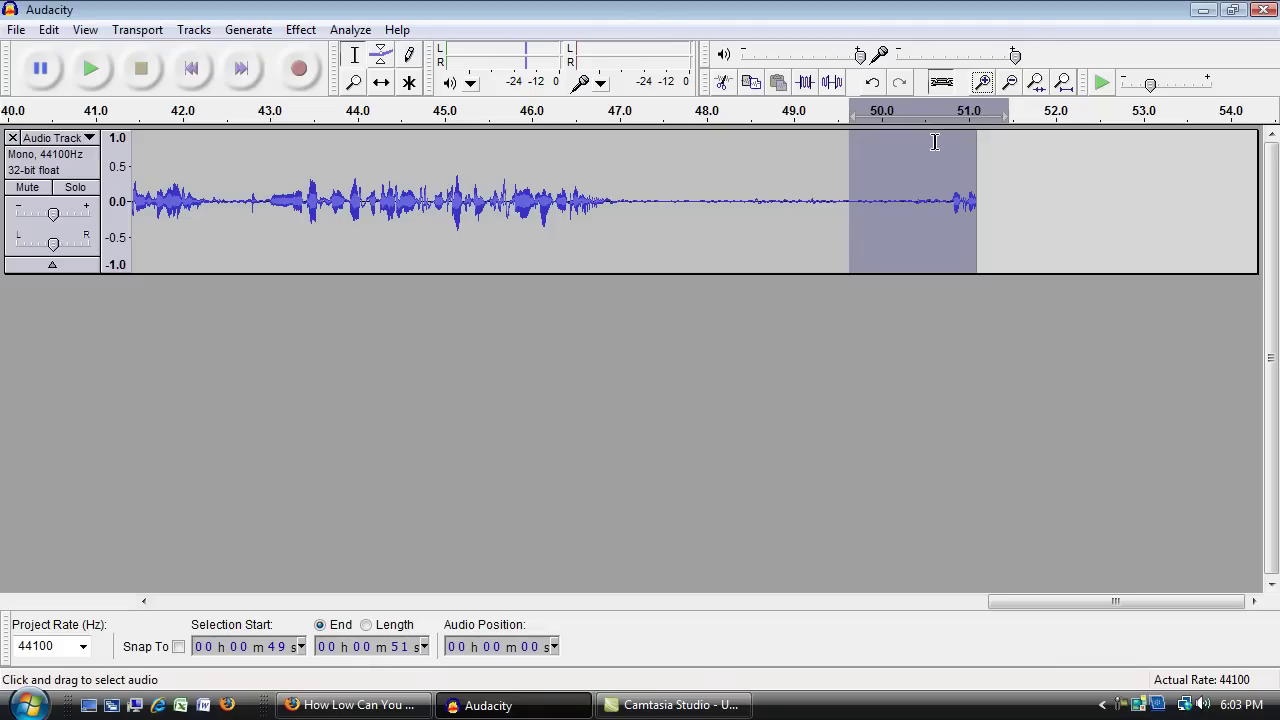
{"action": "left_click", "coordinate": [980, 205]}
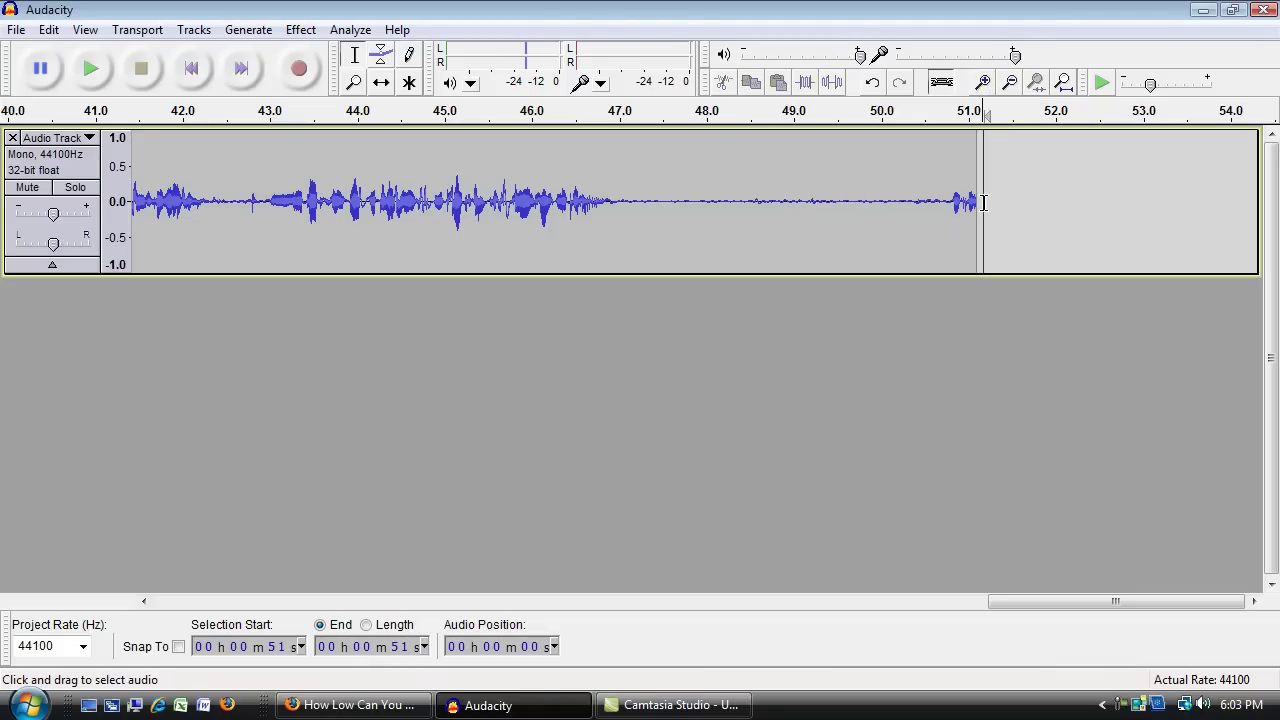
{"action": "left_click_drag", "start_coordinate": [977, 204], "coordinate": [918, 202]}
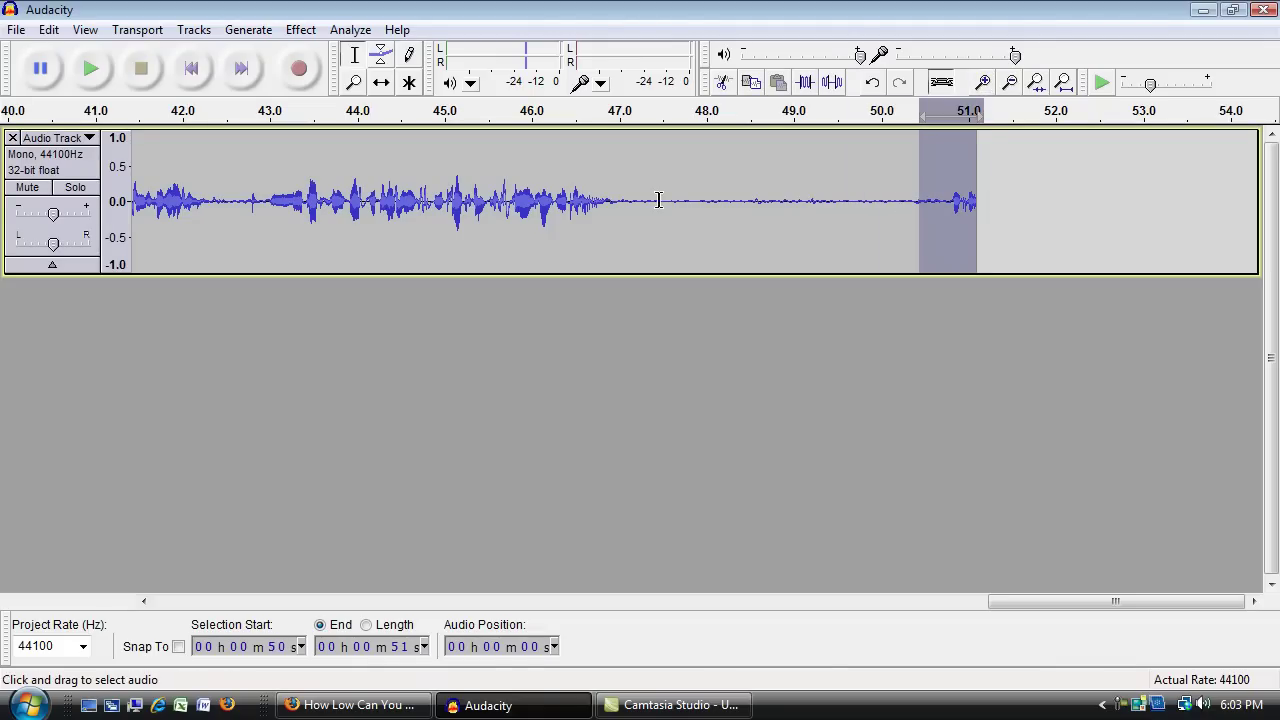
Preview from about 43 s, then select the closing pause from about 49 s to 51 s.
{"action": "left_click", "coordinate": [267, 200]}
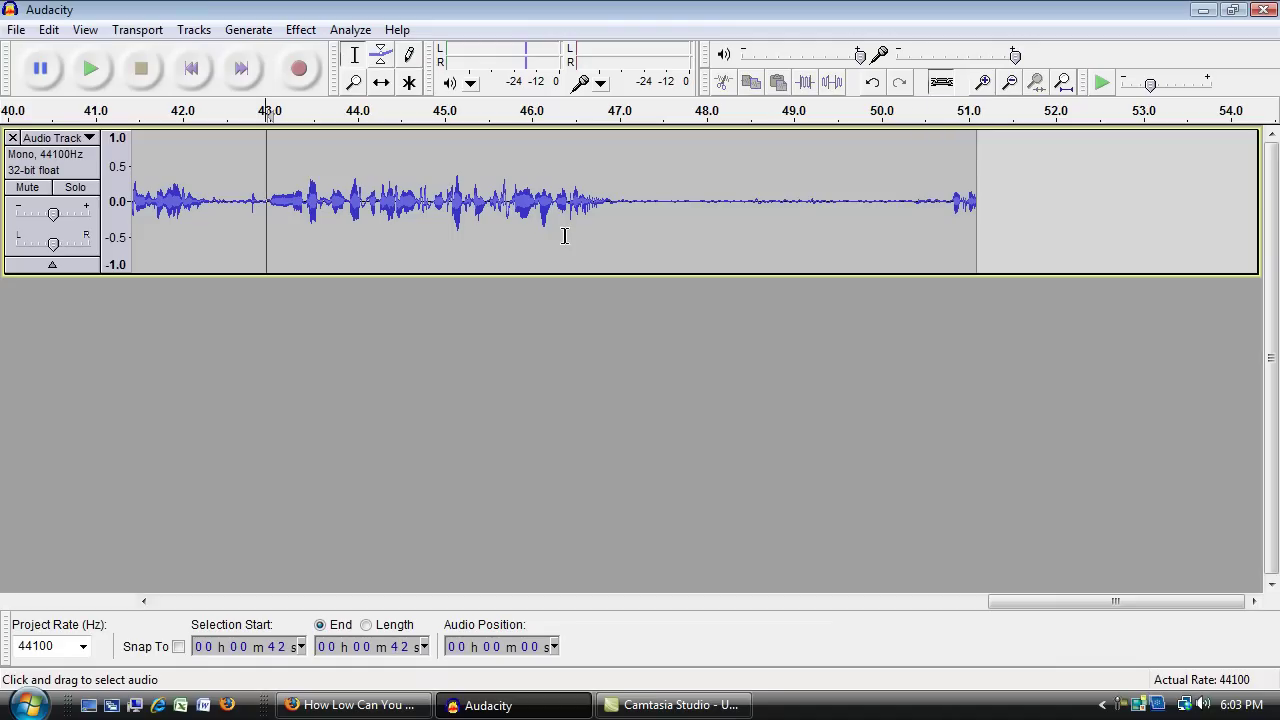
{"action": "key", "text": "space"}
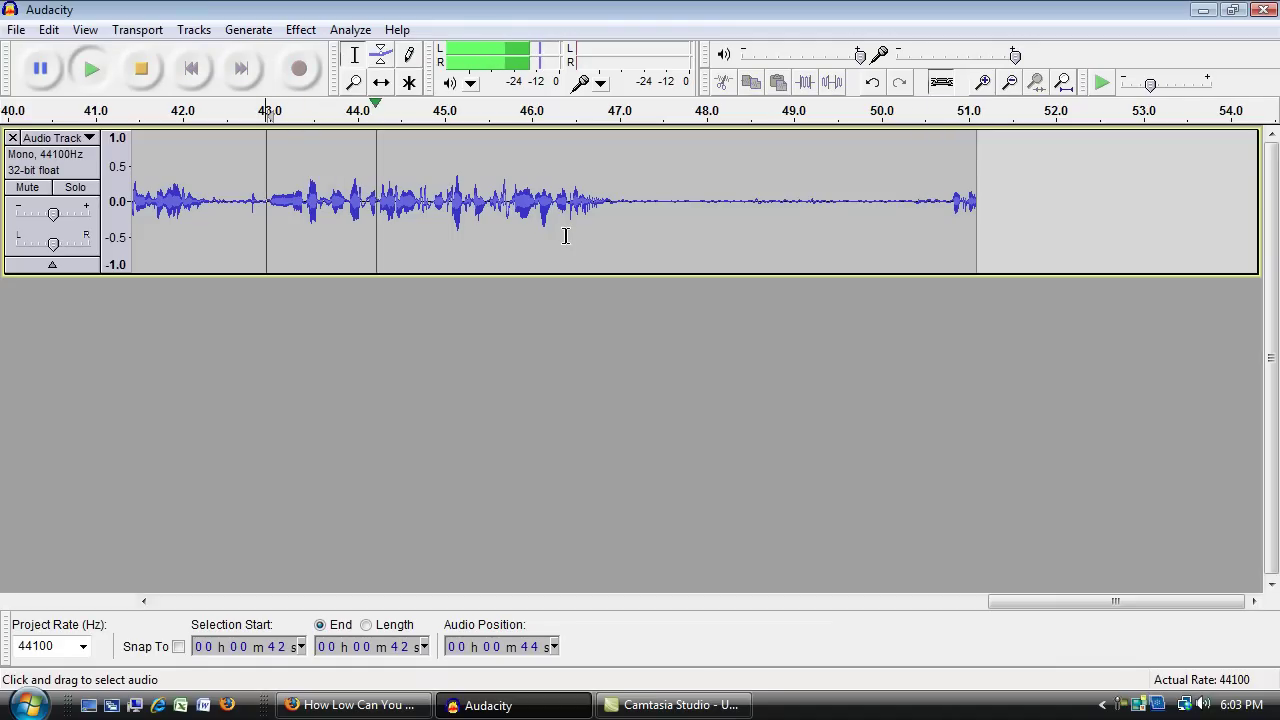
{"action": "key", "text": "space"}
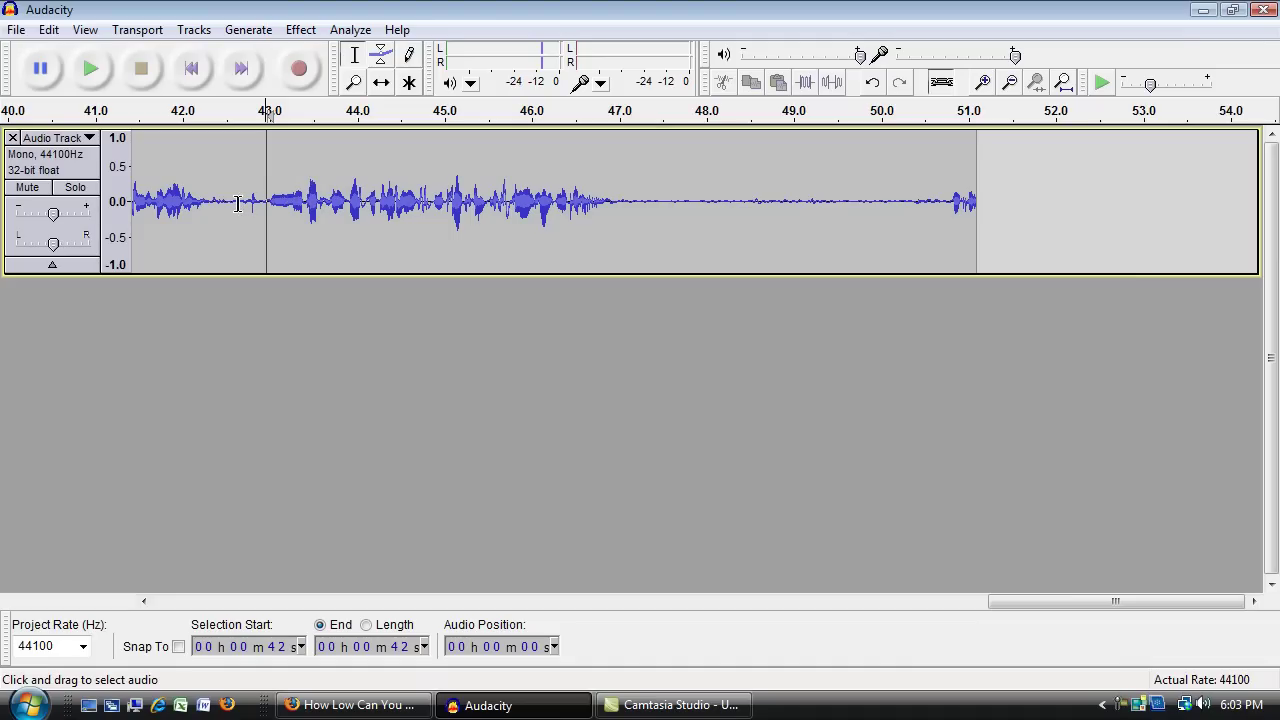
{"action": "left_click_drag", "start_coordinate": [238, 200], "coordinate": [618, 203]}
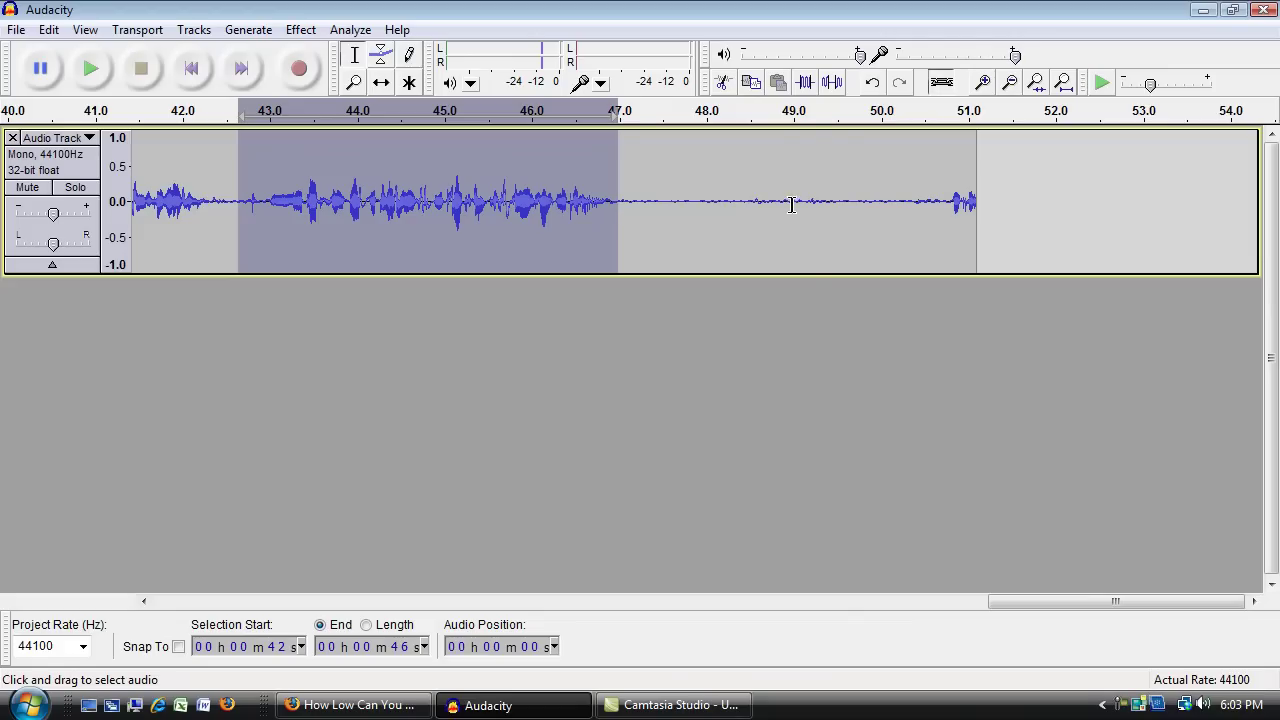
{"action": "left_click_drag", "start_coordinate": [792, 205], "coordinate": [985, 205]}
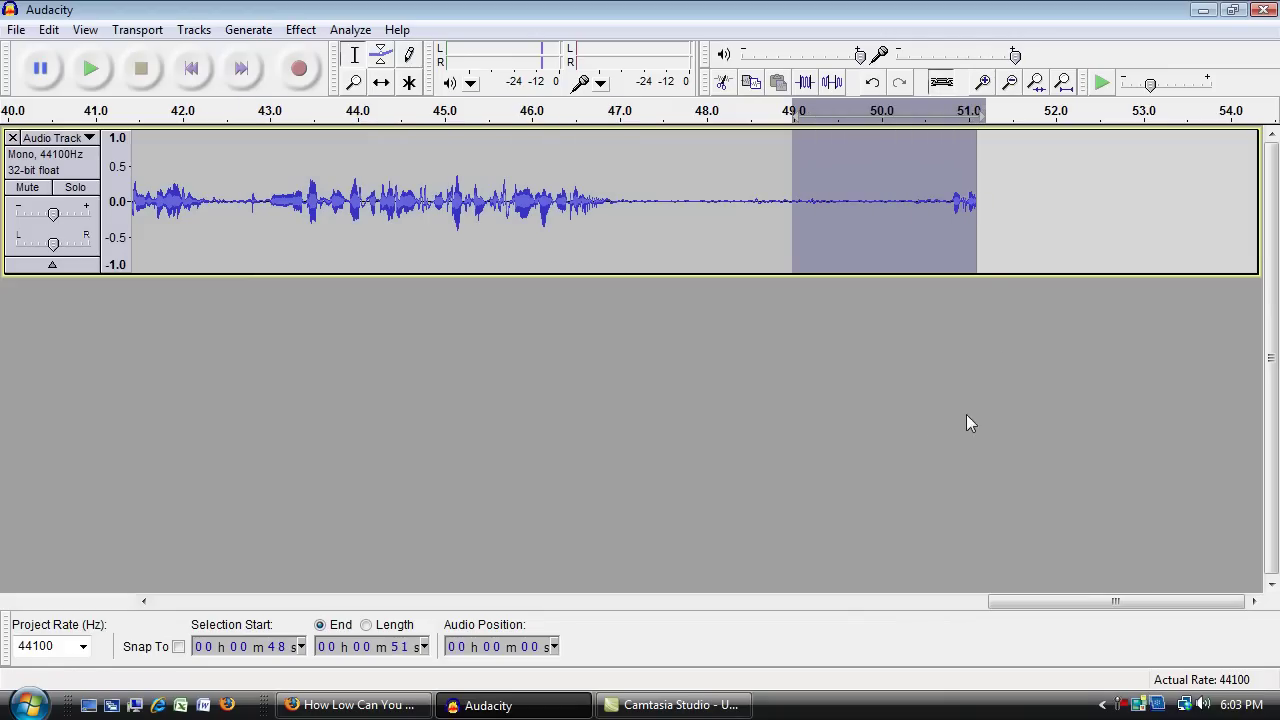
Select 49.4–51.2 s, preview it twice, then move the selection start to about 50.1 s.
{"action": "left_click", "coordinate": [1038, 231]}
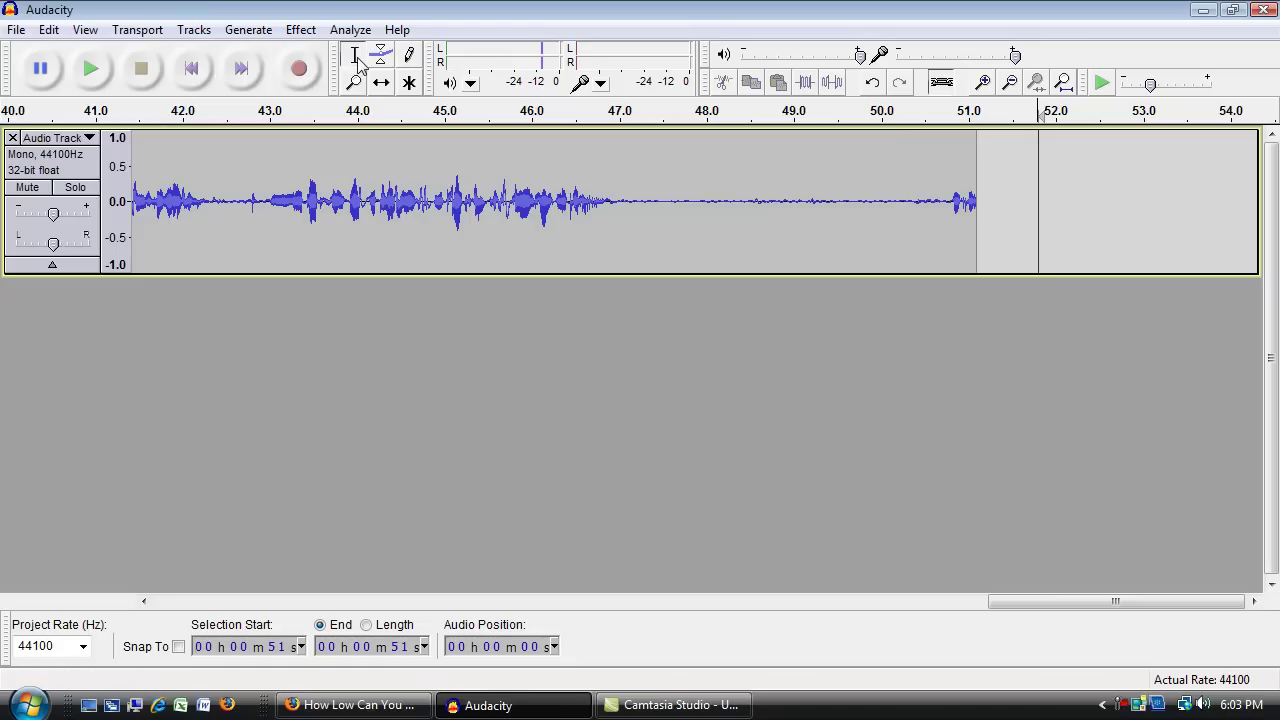
{"action": "left_click_drag", "start_coordinate": [991, 211], "coordinate": [836, 211]}
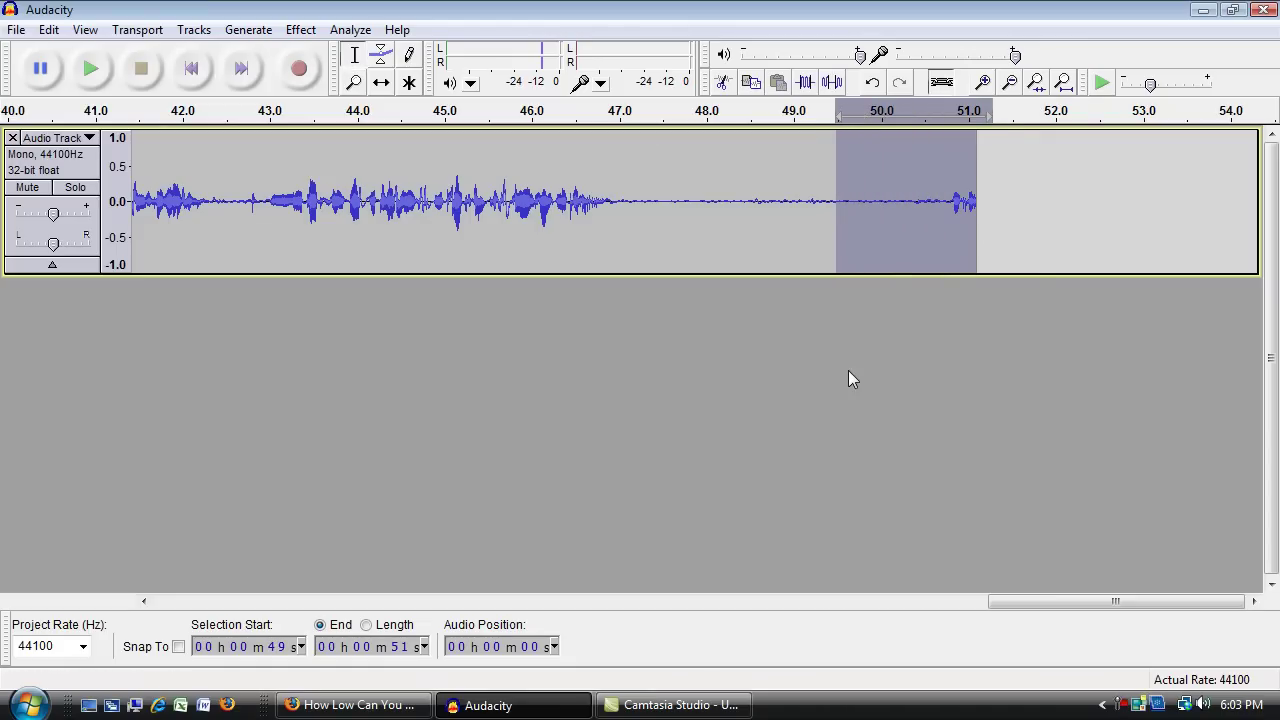
{"action": "key", "text": "space"}
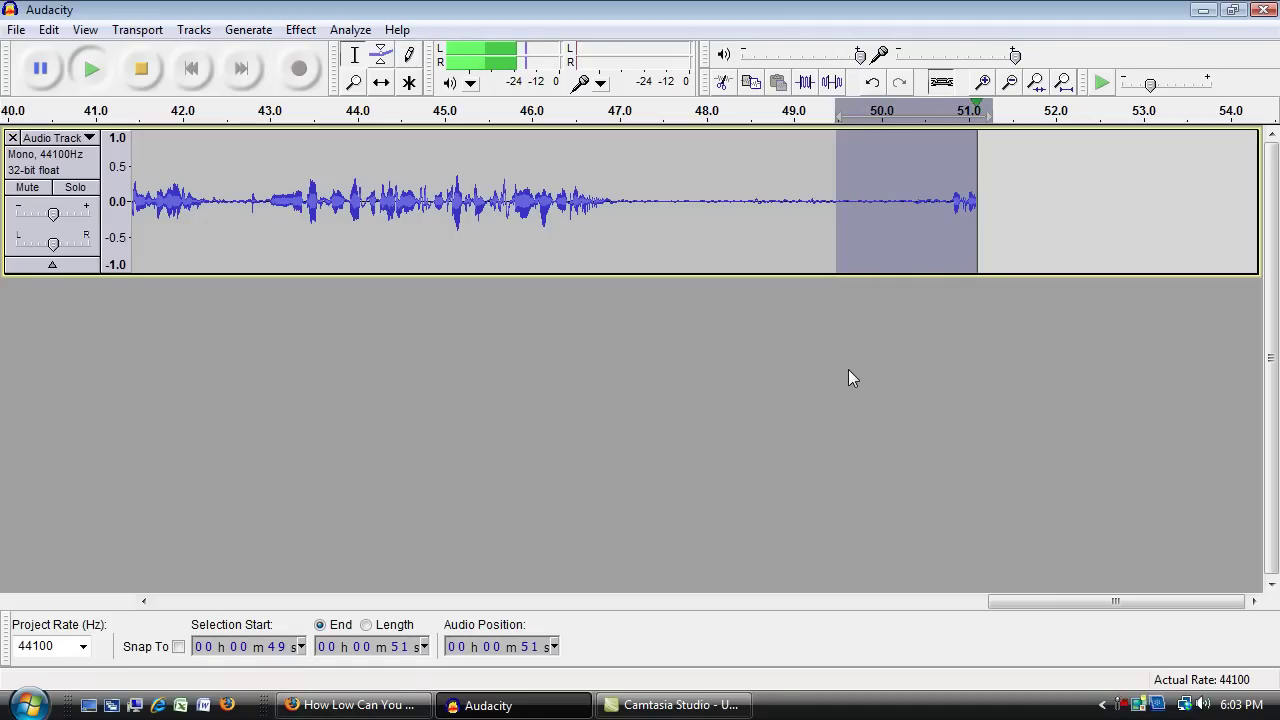
{"action": "key", "text": "space"}
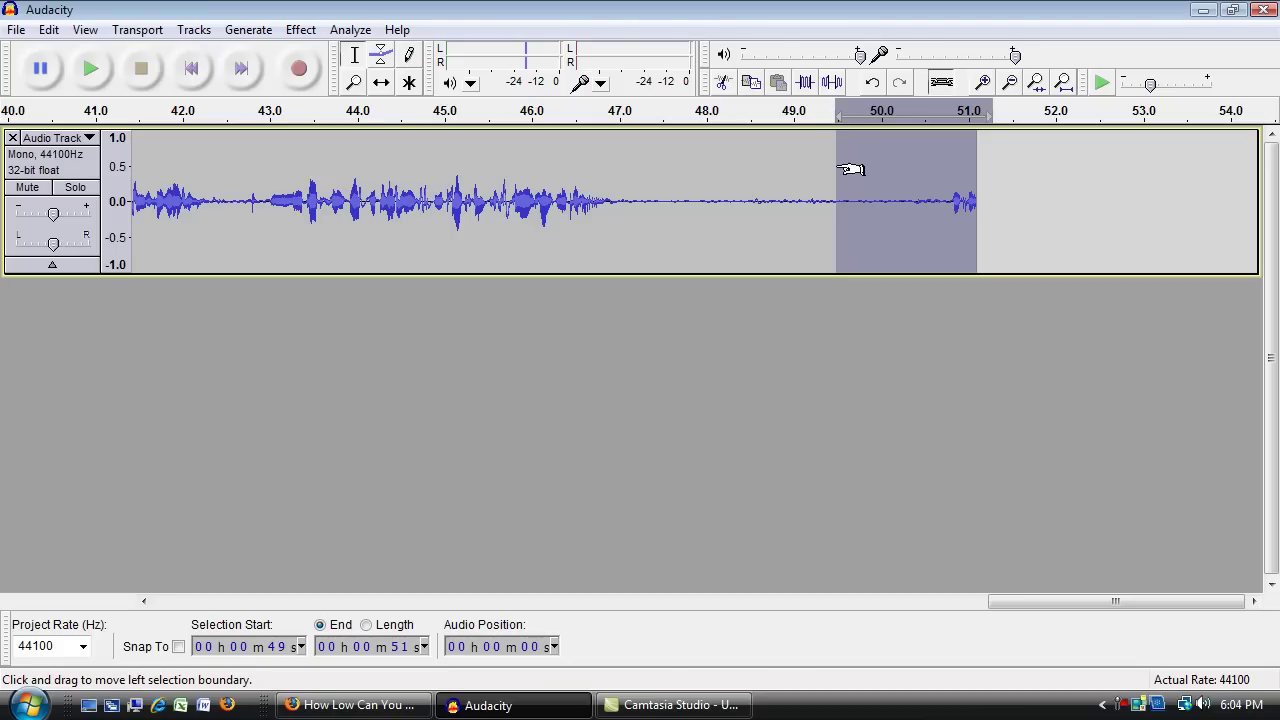
{"action": "left_click_drag", "start_coordinate": [840, 169], "coordinate": [887, 172]}
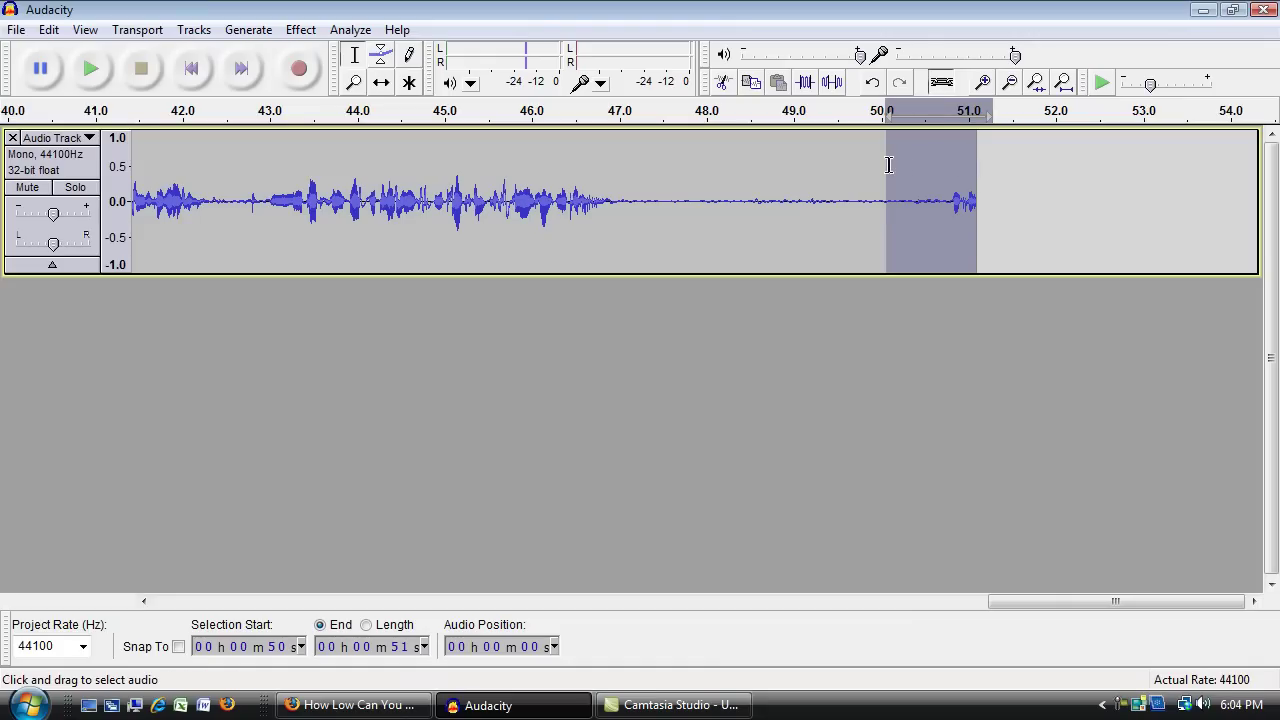
{"action": "left_click_drag", "start_coordinate": [886, 165], "coordinate": [893, 166]}
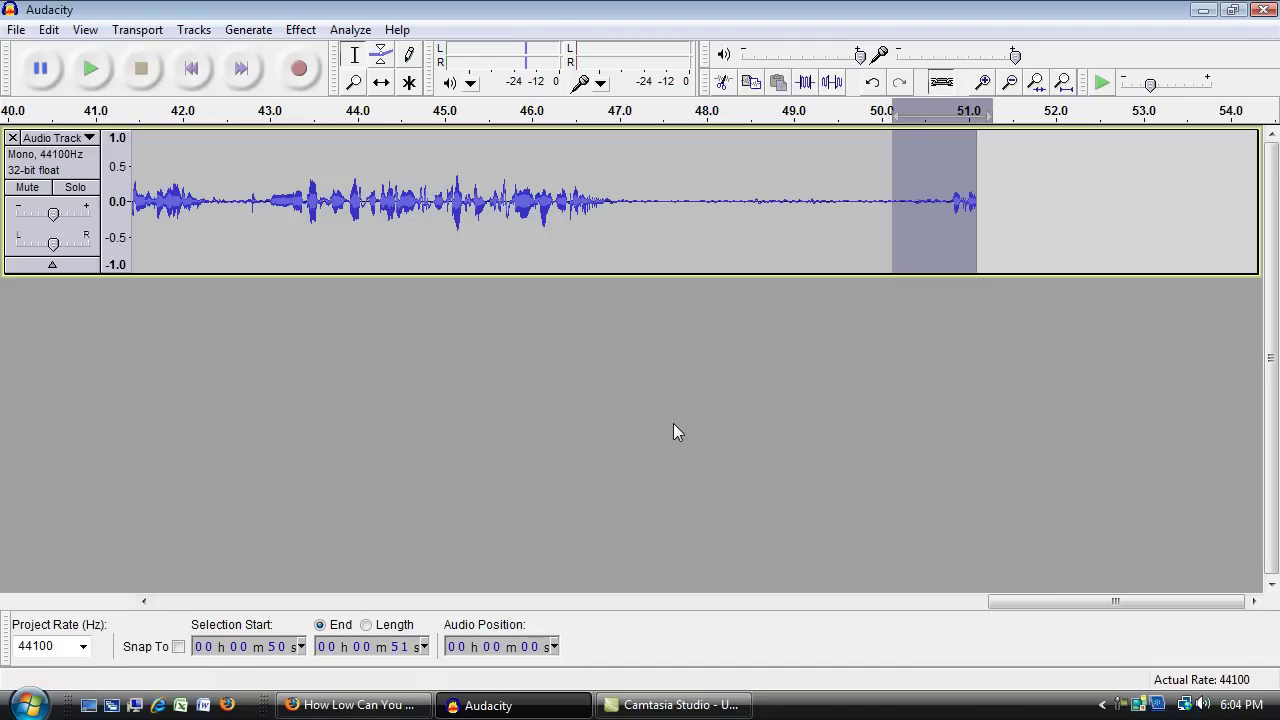
Delete the 50.1–51 s tail, then delete the remaining silence from 48 s to the end.
{"action": "key", "text": "Delete"}
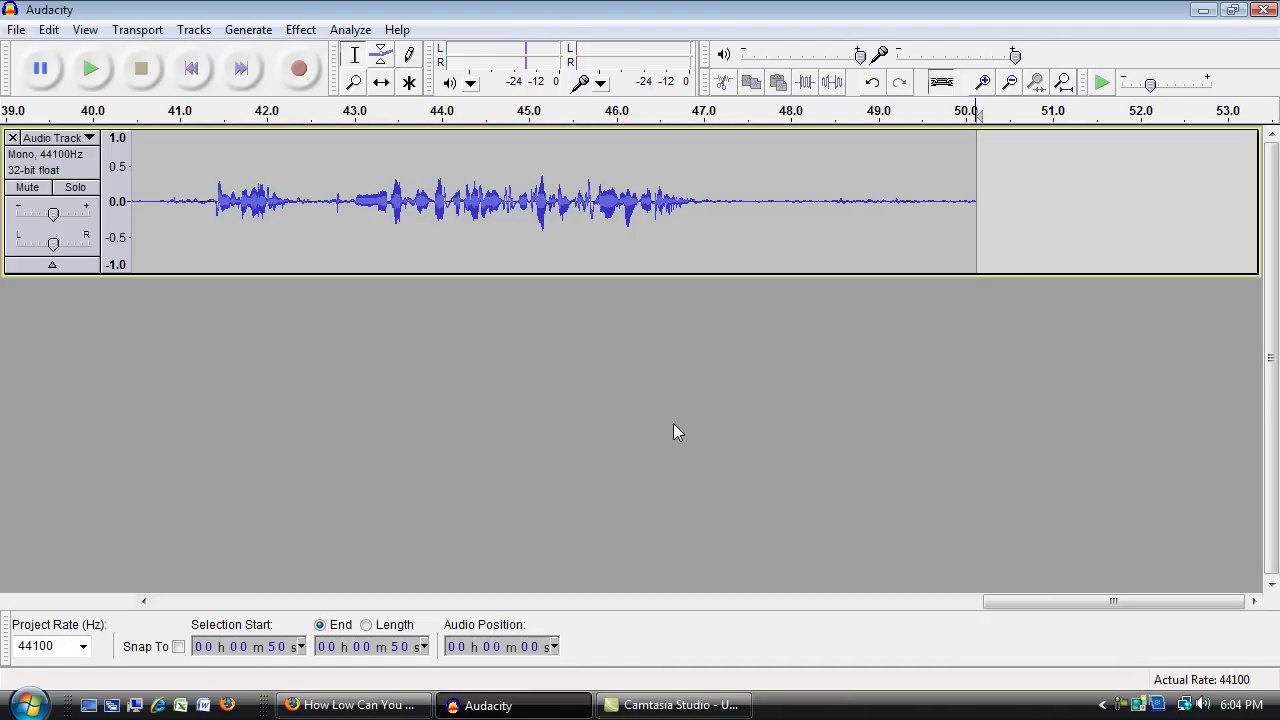
{"action": "left_click_drag", "start_coordinate": [990, 206], "coordinate": [788, 206]}
{"action": "key", "text": "Delete"}
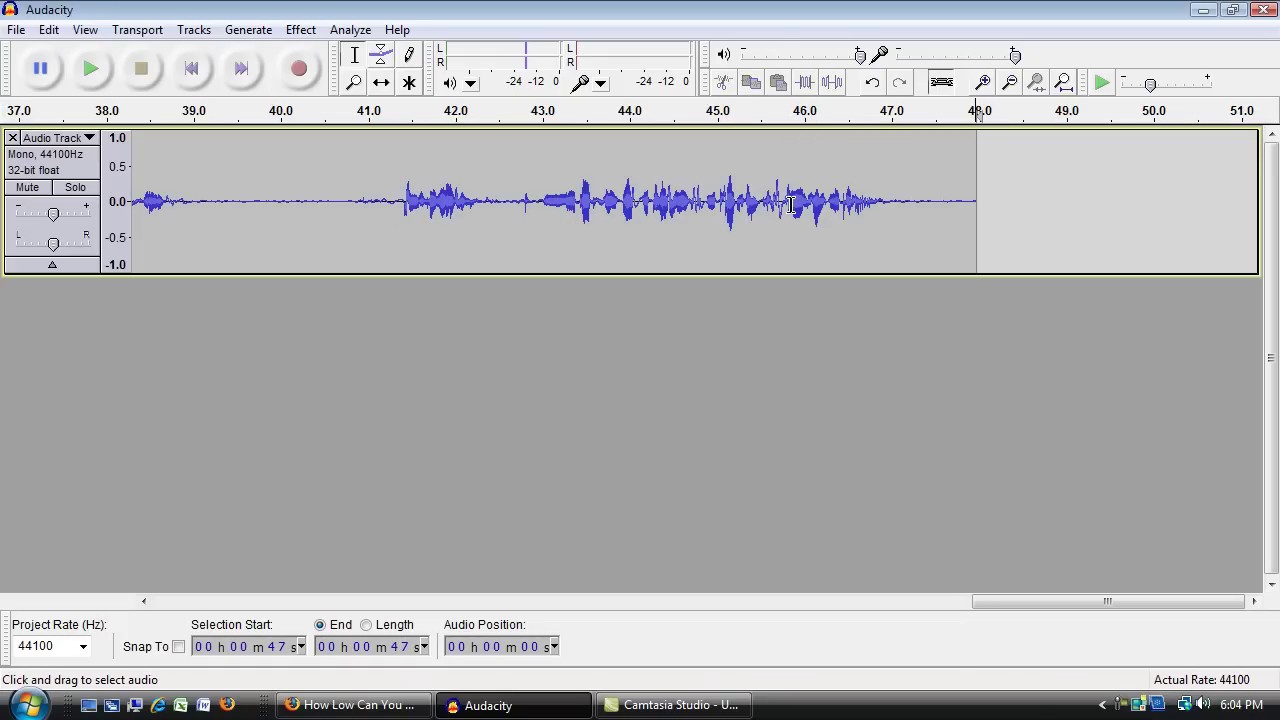
Select from about 40 s to the track end and preview the closing passage.
{"action": "left_click", "coordinate": [514, 197]}
{"action": "left_click", "coordinate": [319, 197]}
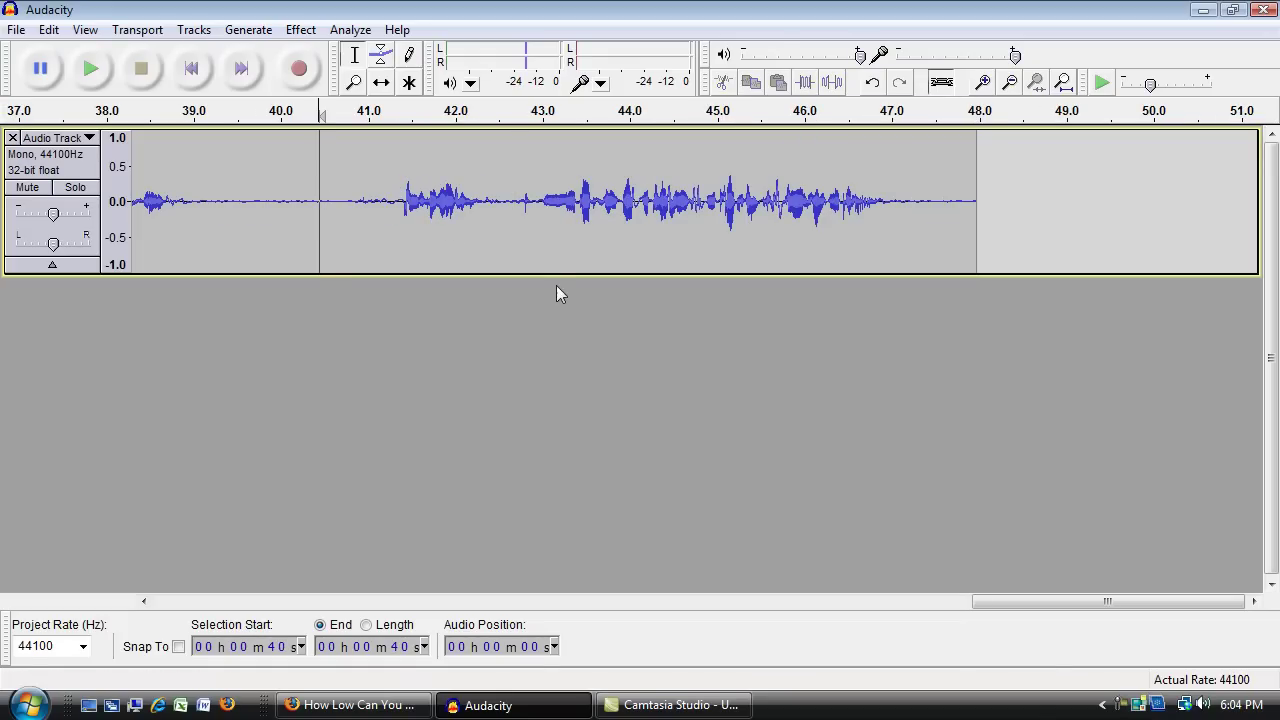
{"action": "left_click", "coordinate": [303, 204]}
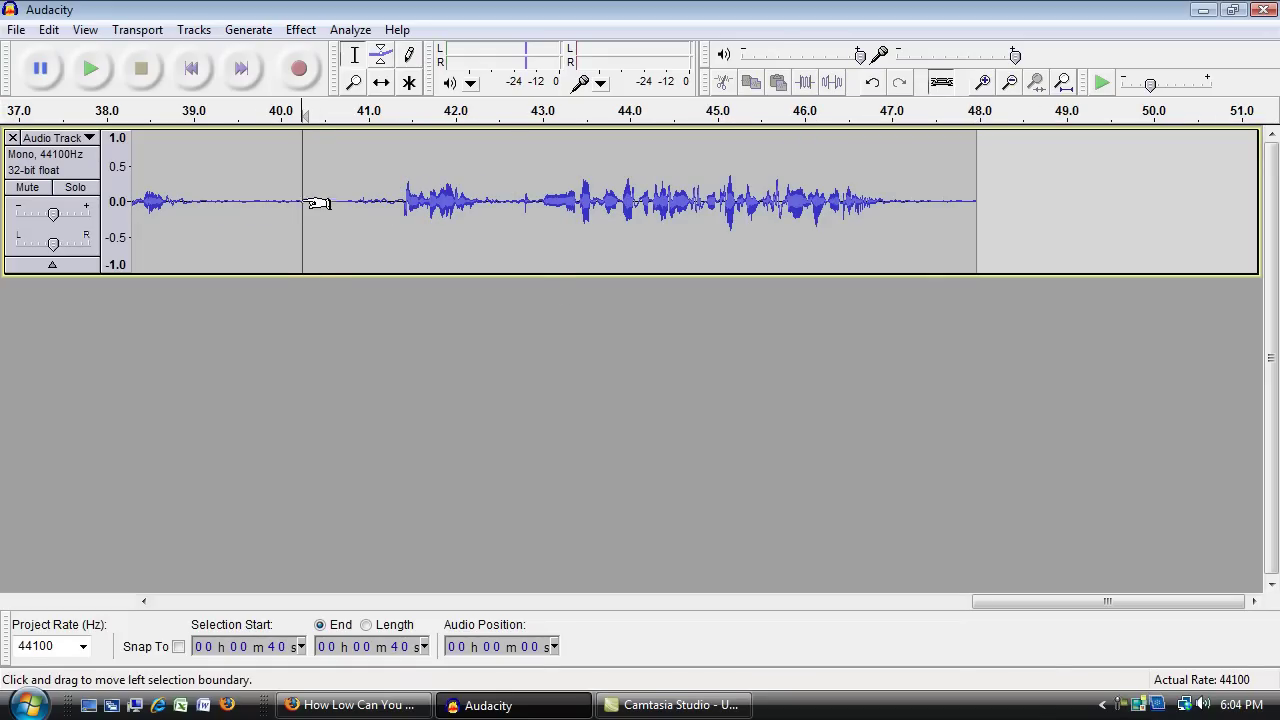
{"action": "left_click_drag", "start_coordinate": [310, 204], "coordinate": [992, 204]}
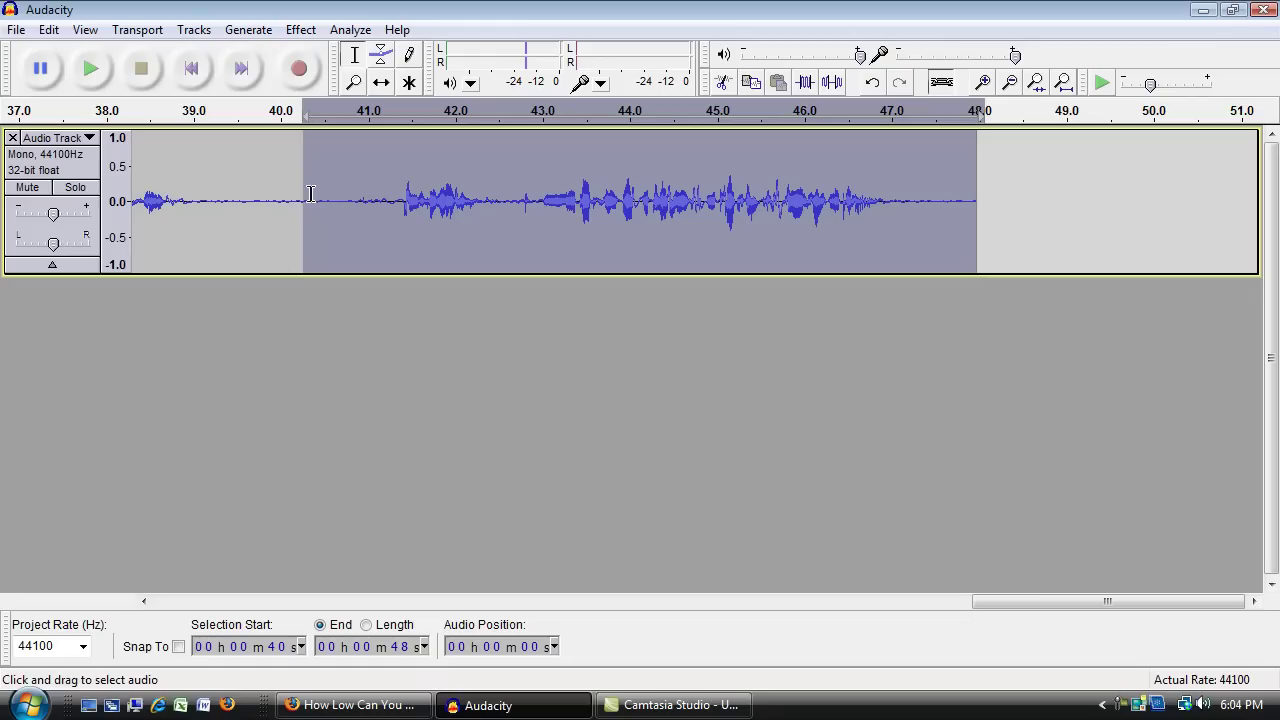
{"action": "key", "text": "space"}
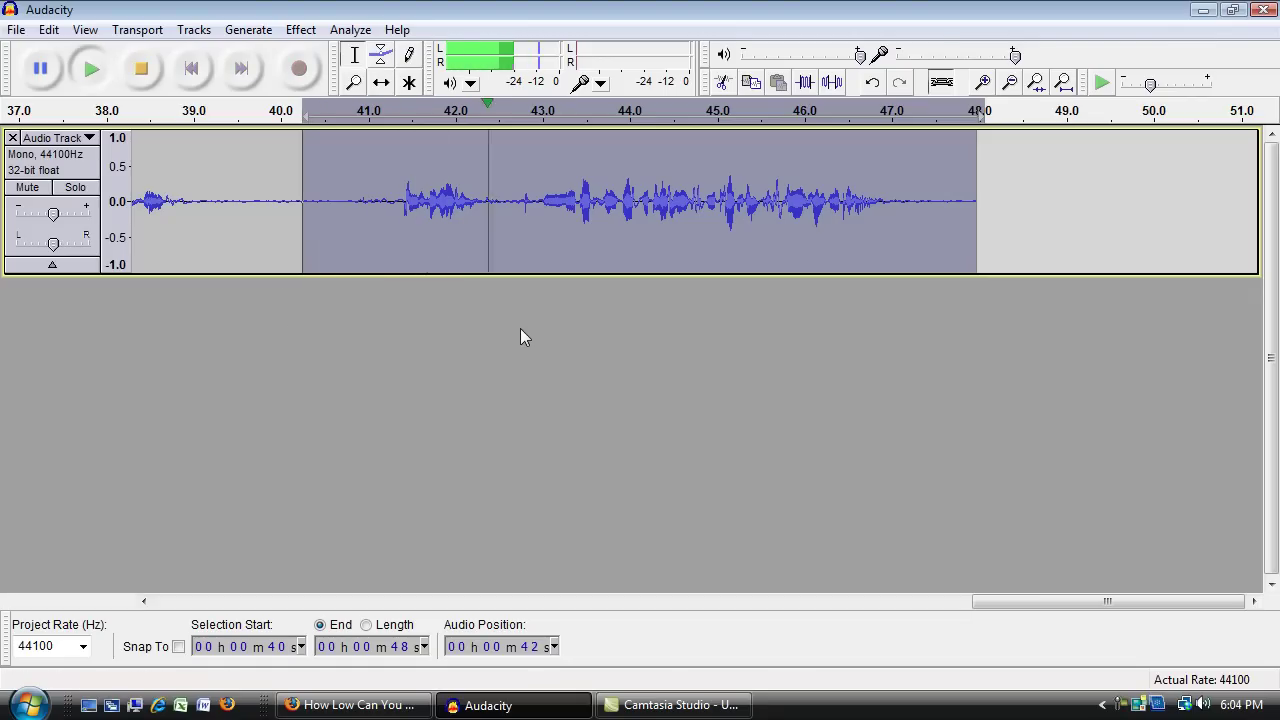
{"action": "key", "text": "space"}
Reselect the closing passage from the track end back to about 40.7 s.
{"action": "left_click_drag", "start_coordinate": [391, 200], "coordinate": [474, 203]}
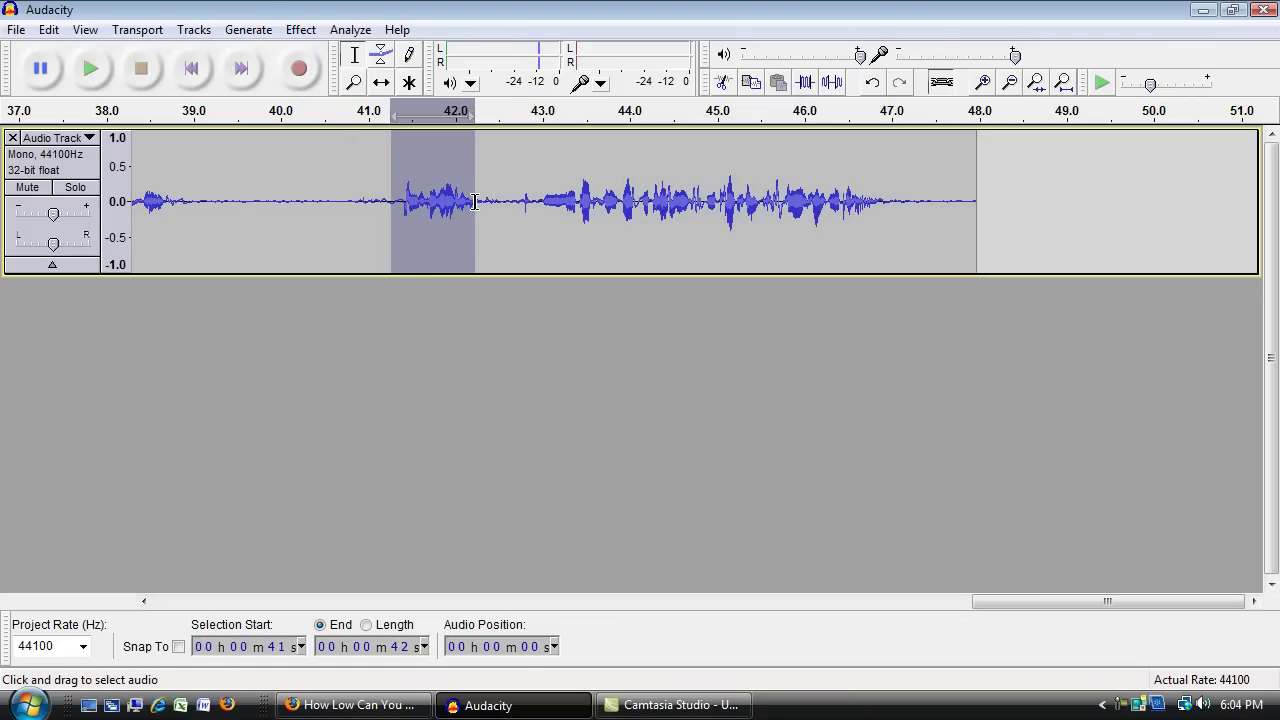
{"action": "left_click_drag", "start_coordinate": [320, 203], "coordinate": [977, 197]}
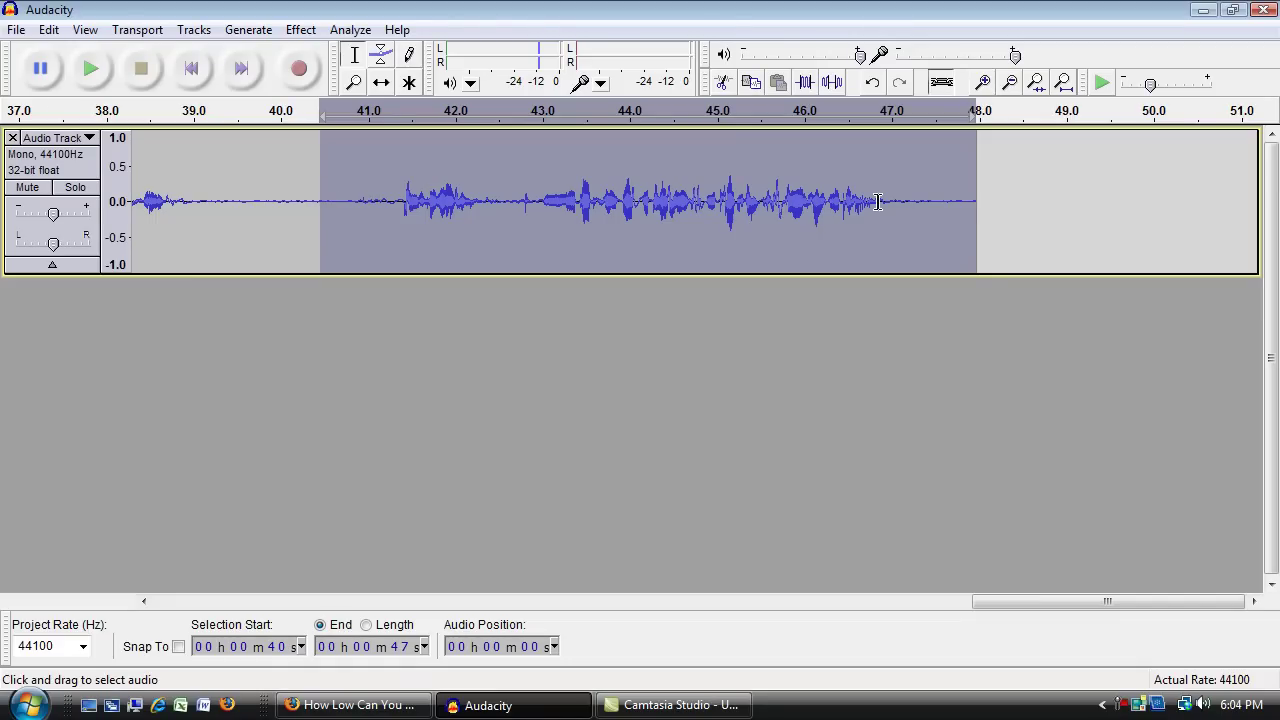
{"action": "left_click", "coordinate": [995, 203]}
{"action": "left_click_drag", "start_coordinate": [984, 201], "coordinate": [340, 197]}
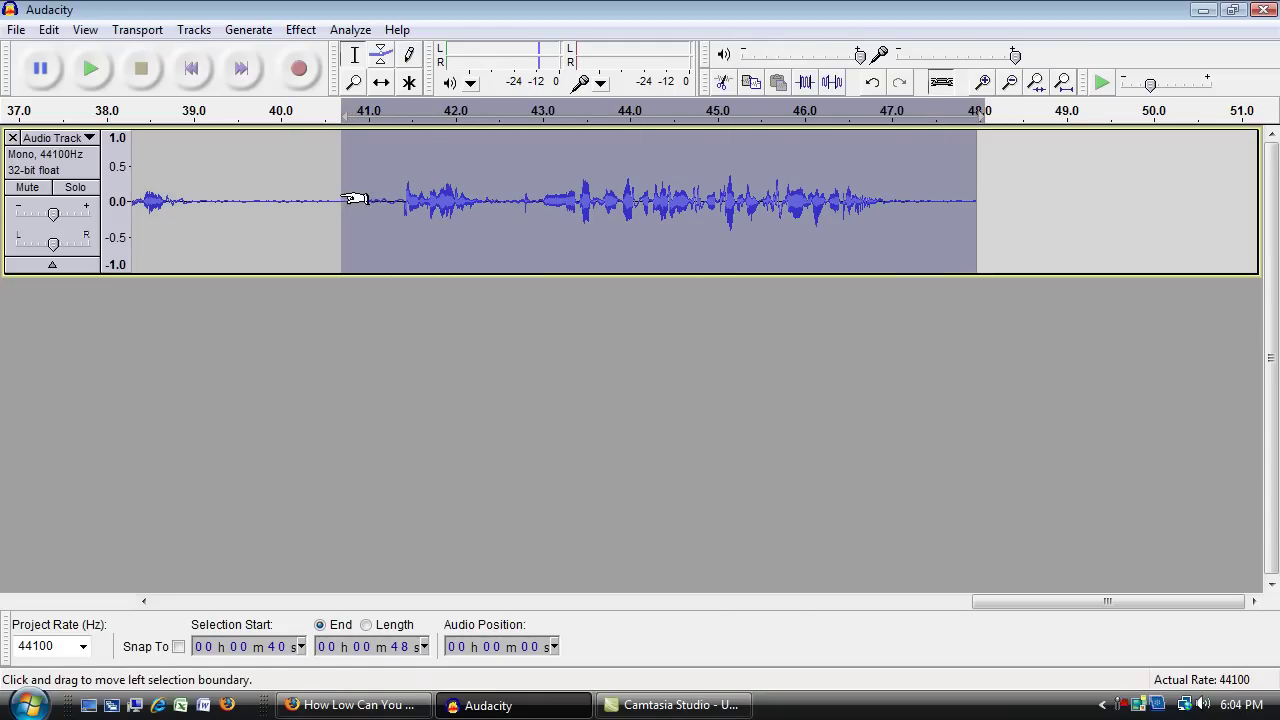
Apply Edit > Split to the 40.7–48 s selection and deselect it.
{"action": "left_click", "coordinate": [49, 31]}
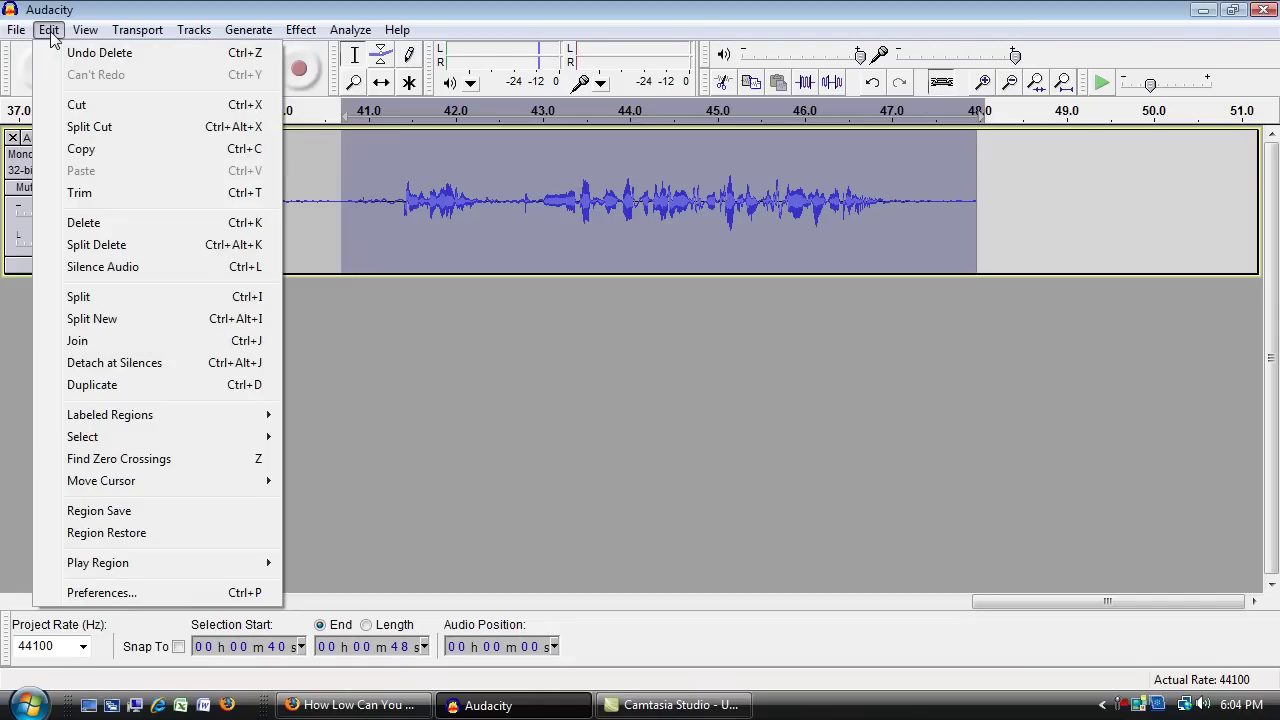
{"action": "left_click", "coordinate": [82, 297]}
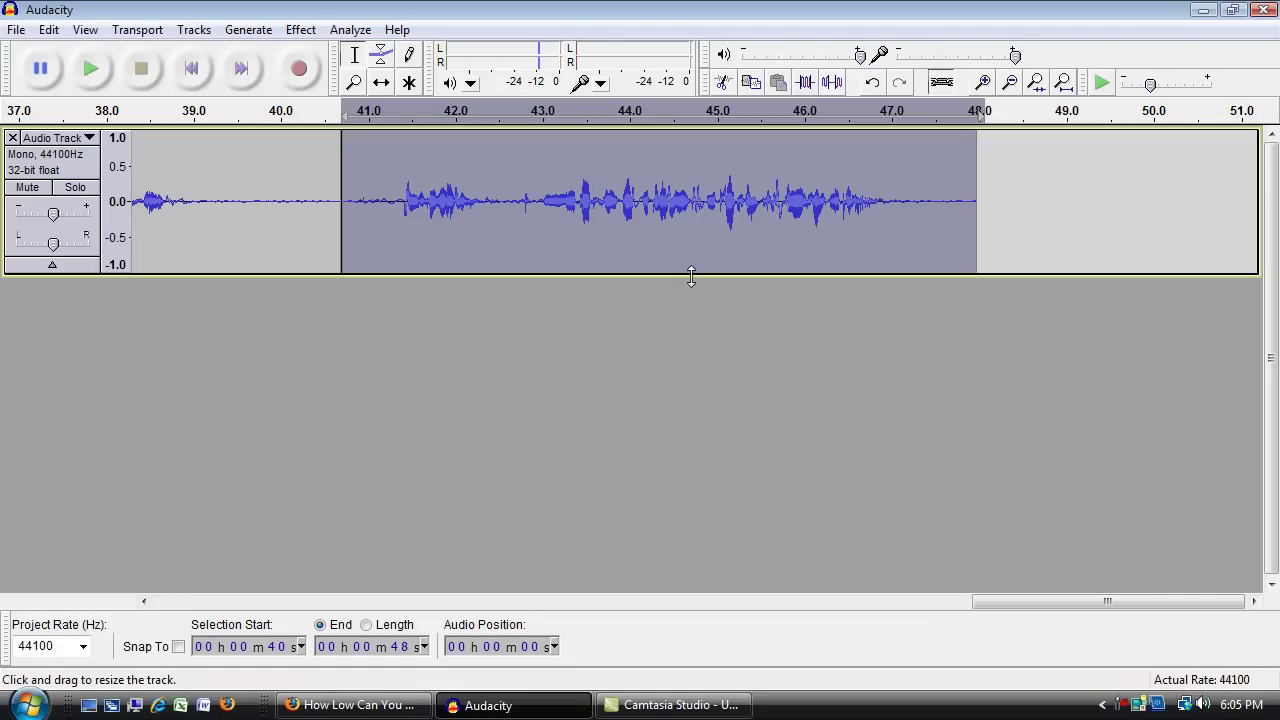
{"action": "left_click", "coordinate": [1069, 203]}
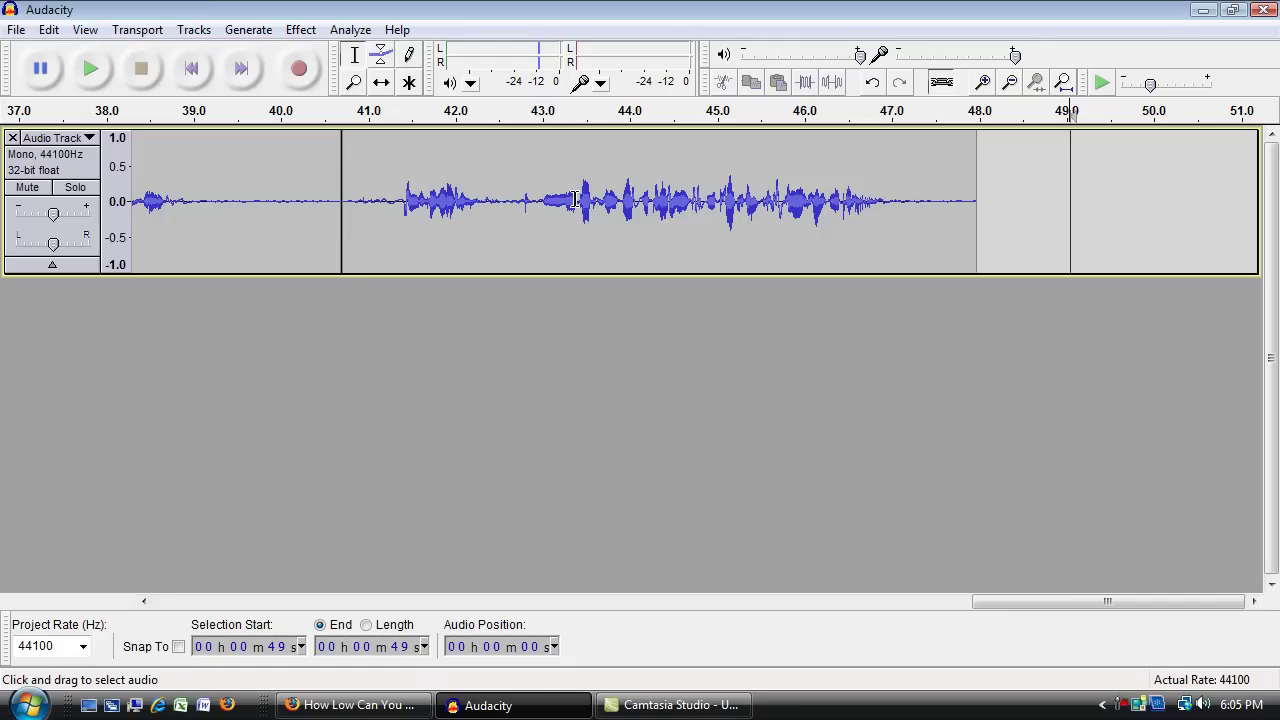
With the Time Shift tool, drag the conclusion clip right to start around 46 s.
{"action": "left_click", "coordinate": [382, 85]}
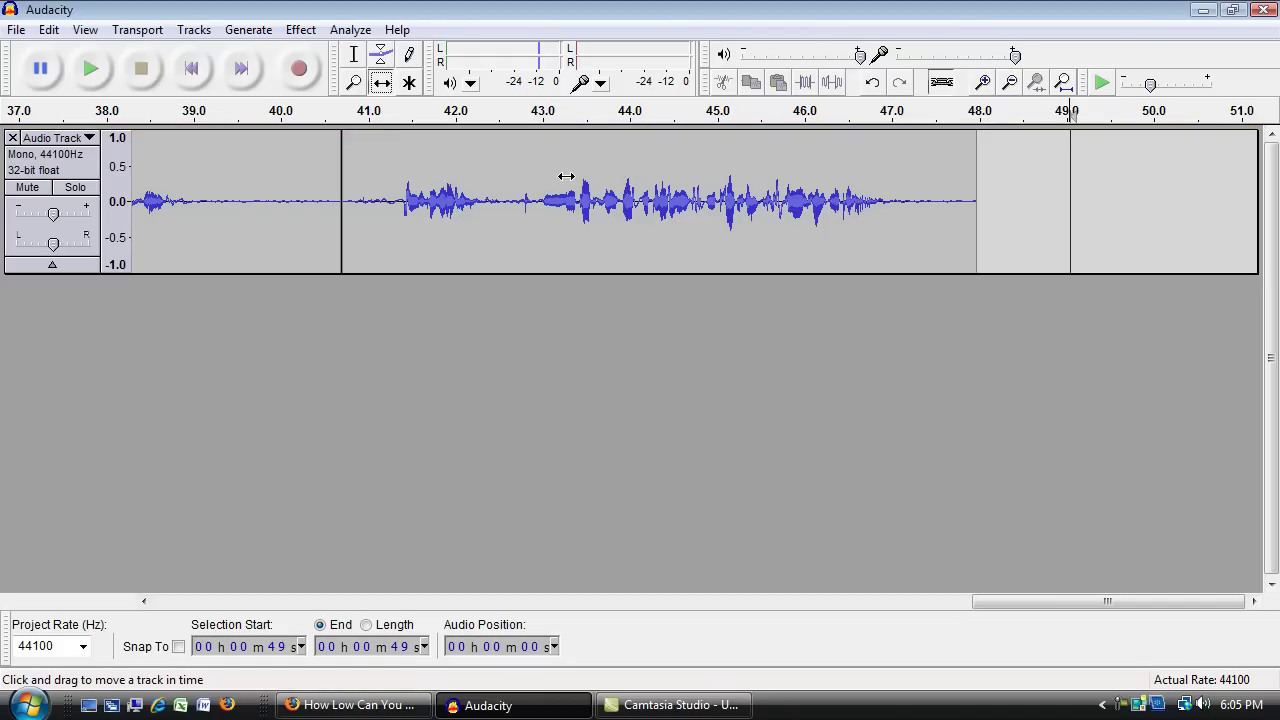
{"action": "left_click_drag", "start_coordinate": [568, 176], "coordinate": [823, 178]}
{"action": "left_click_drag", "start_coordinate": [648, 174], "coordinate": [901, 185]}
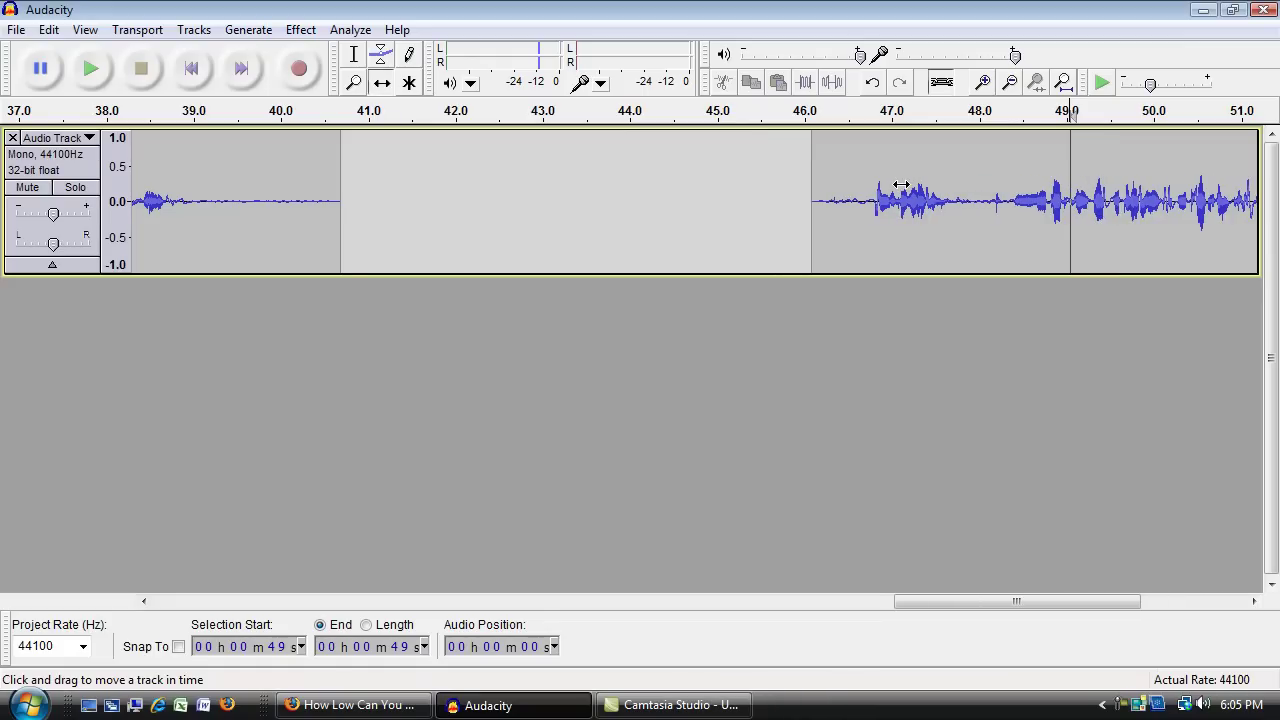
{"action": "left_click", "coordinate": [1009, 82]}
{"action": "left_click_drag", "start_coordinate": [977, 603], "coordinate": [388, 603]}
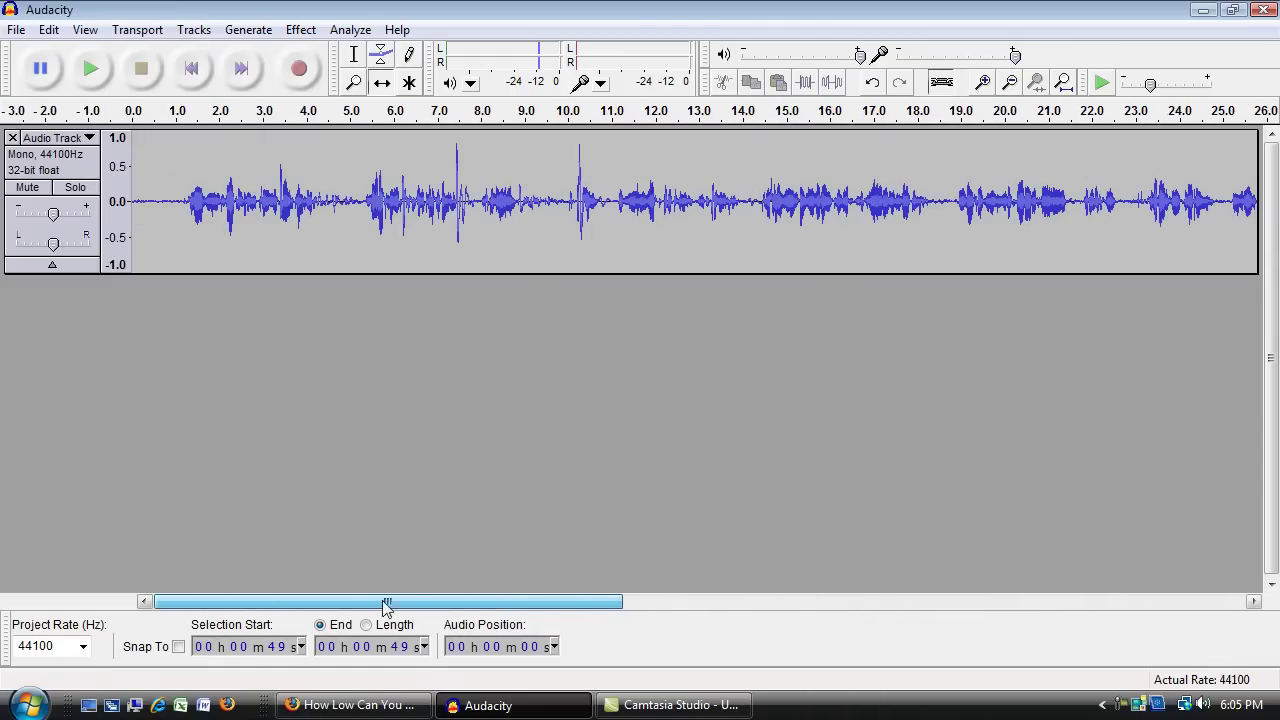
Play from about 3 s to find where the intro ends, marking it near 10 s.
{"action": "left_click", "coordinate": [353, 54]}
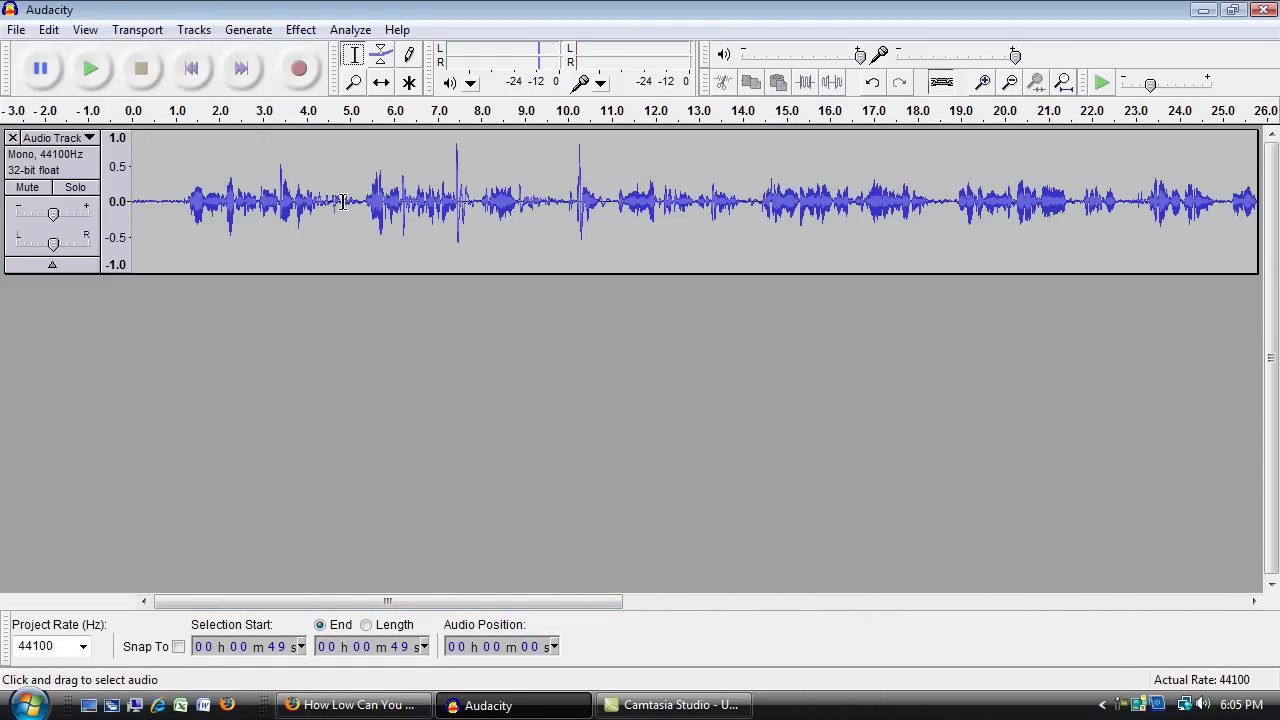
{"action": "left_click", "coordinate": [270, 202]}
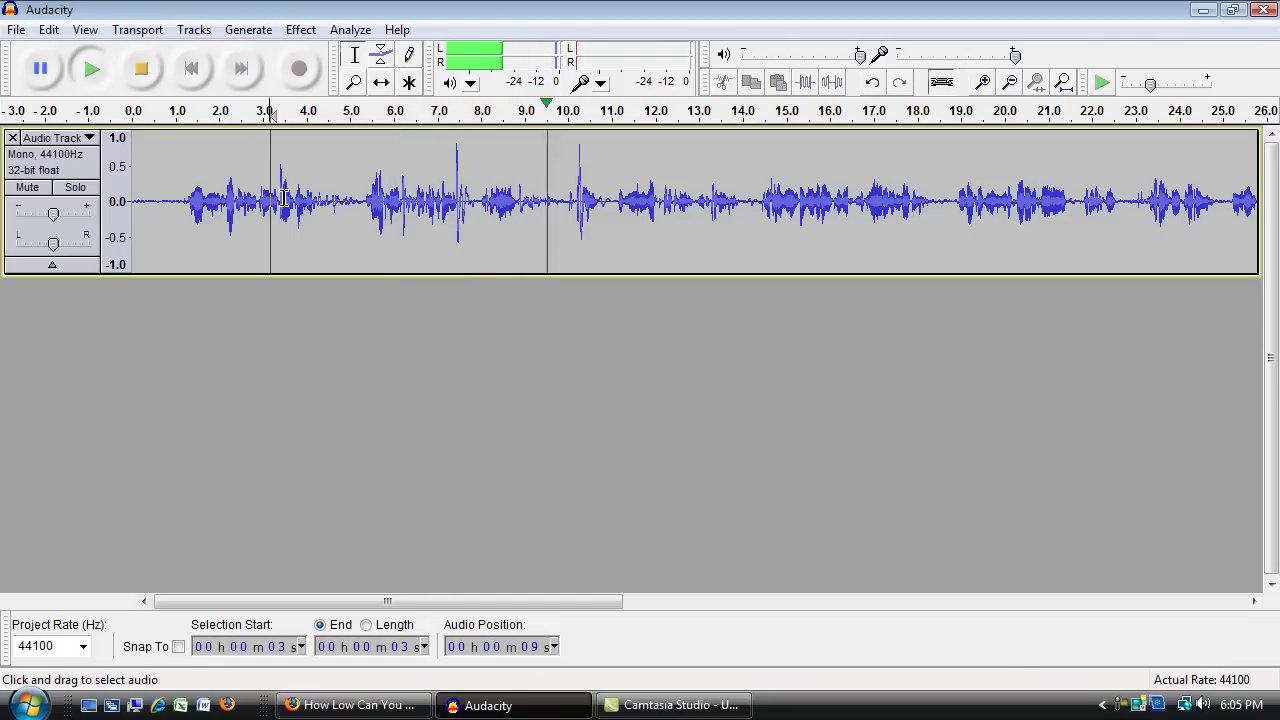
{"action": "key", "text": "space"}
{"action": "left_click", "coordinate": [566, 198]}
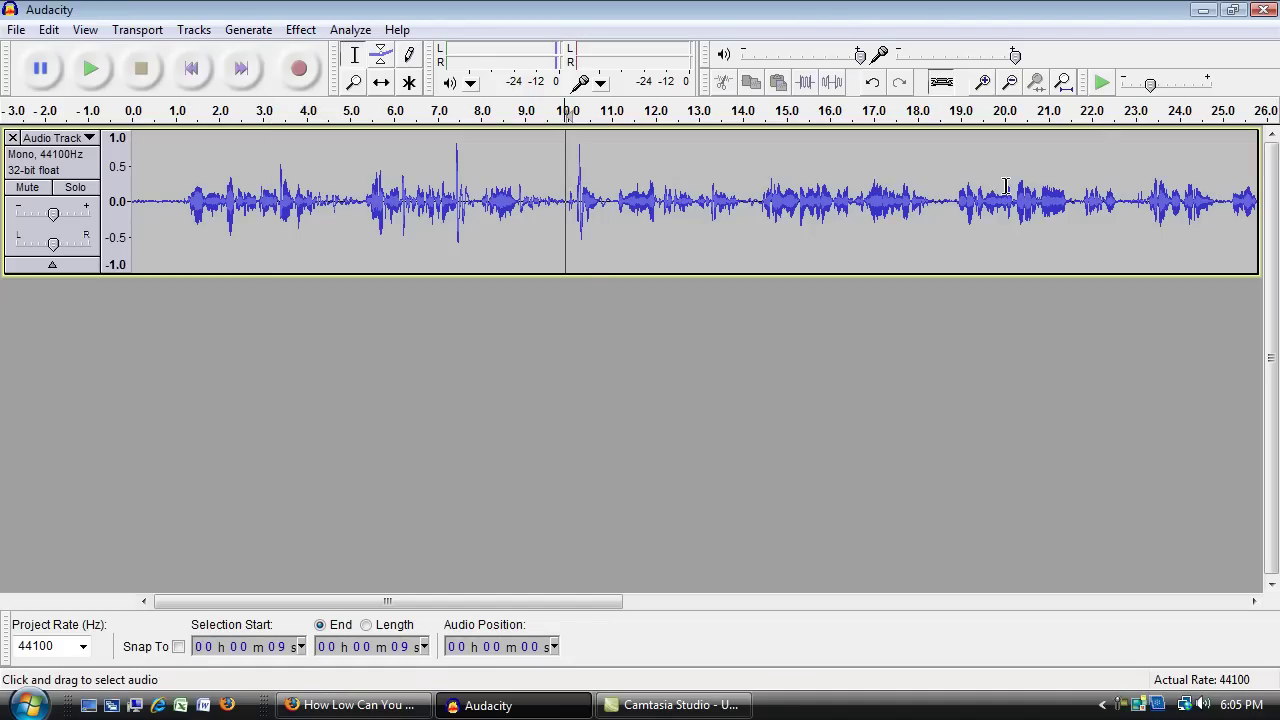
Fit the project in view, select the content from 10 s to about 41 s and play it.
{"action": "left_click", "coordinate": [1063, 82]}
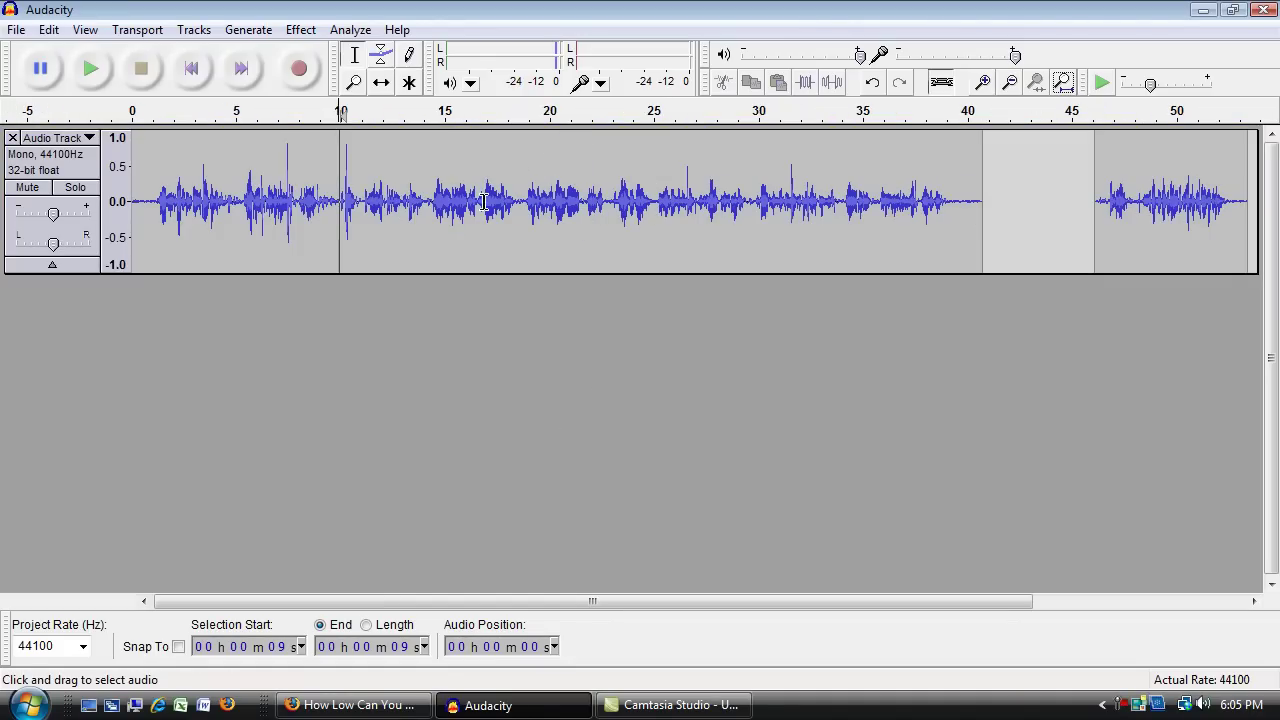
{"action": "left_click_drag", "start_coordinate": [340, 200], "coordinate": [995, 202]}
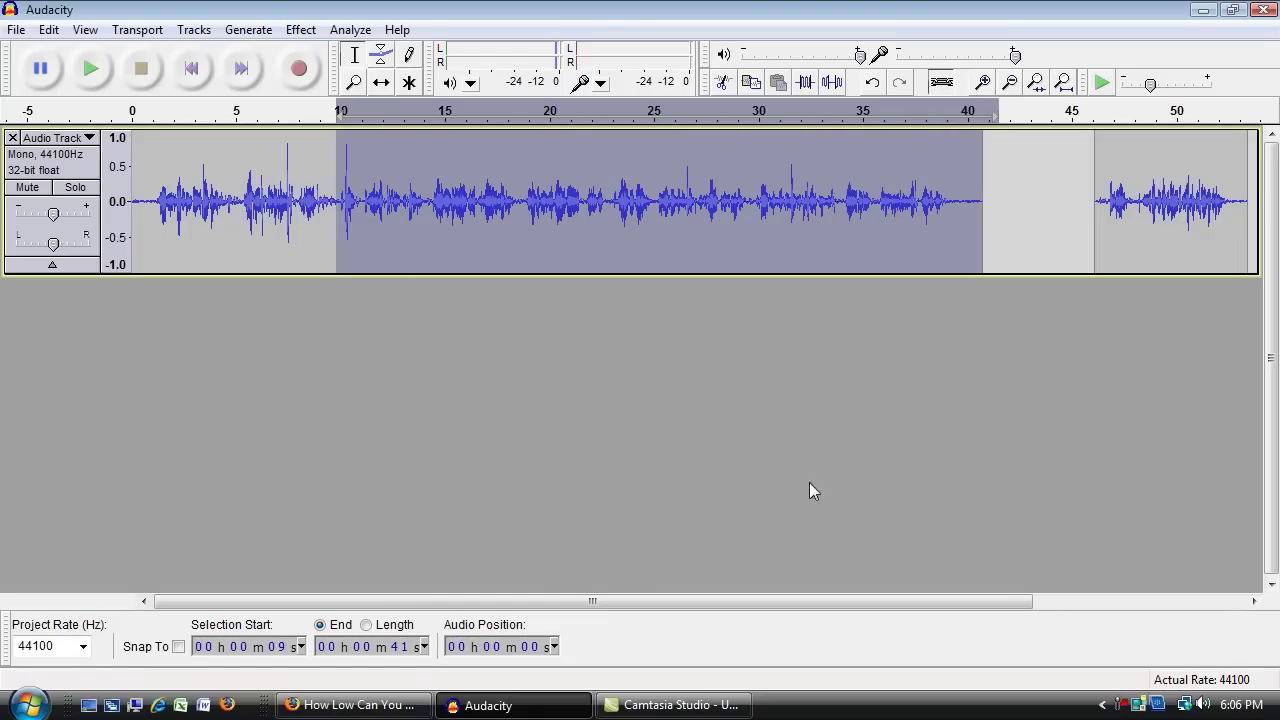
{"action": "key", "text": "space"}
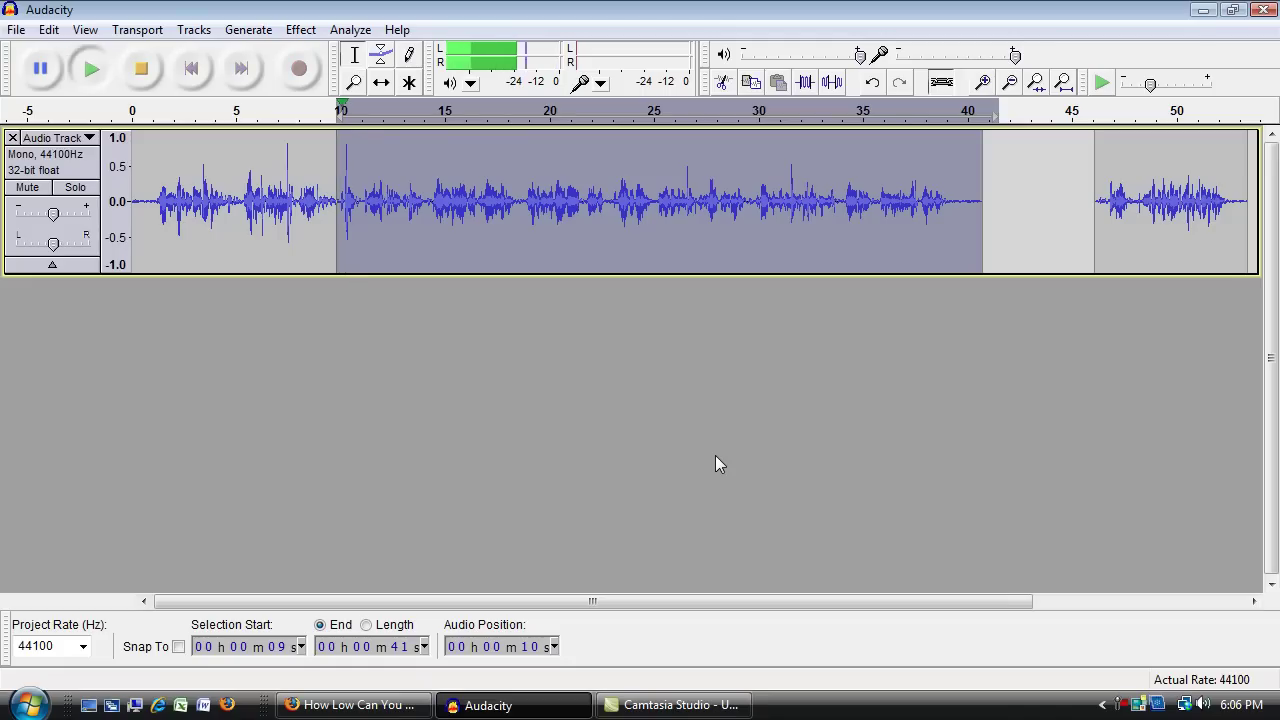
{"action": "key", "text": "space"}
{"action": "key", "text": "space"}
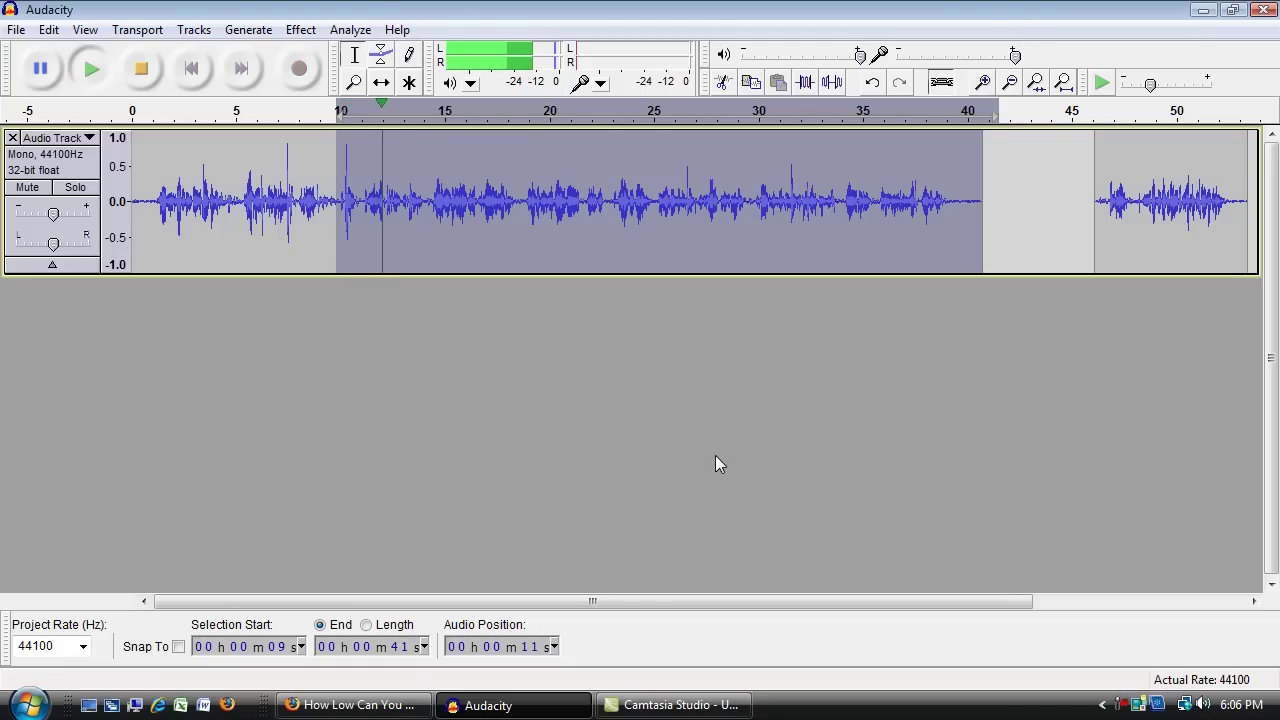
{"action": "key", "text": "space"}
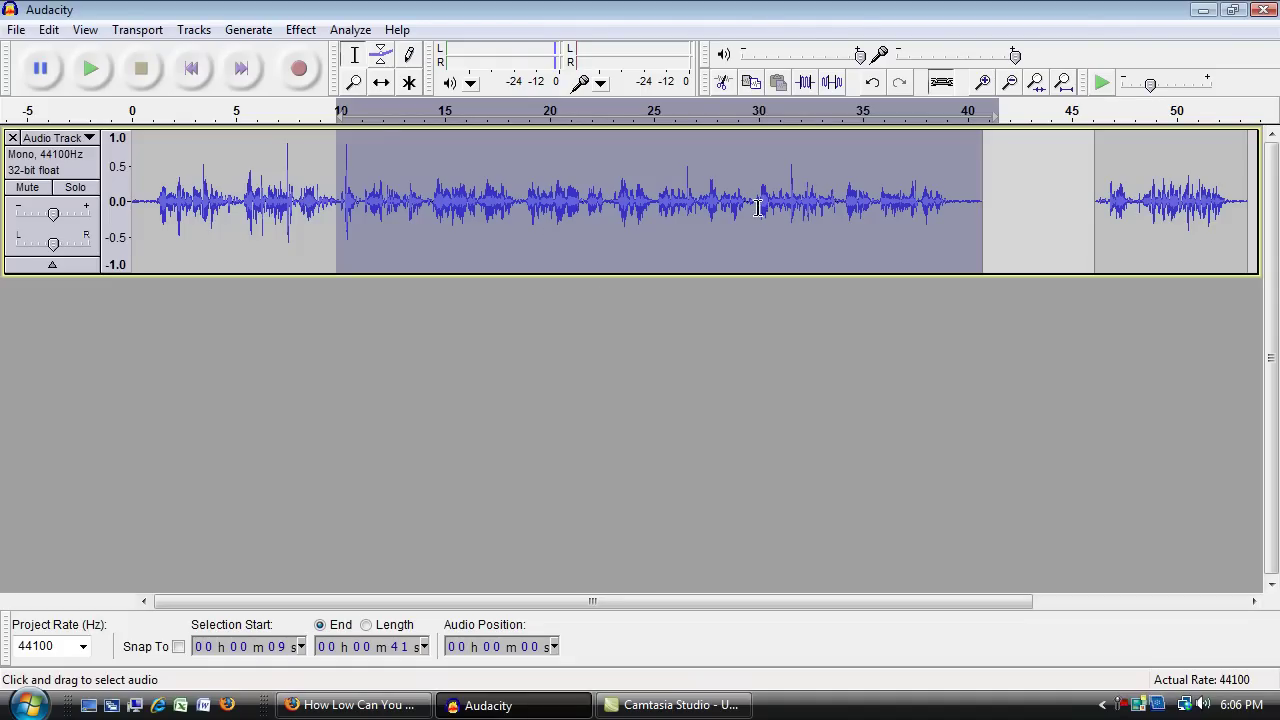
Split the intro off at the 10 s boundary with Edit > Split.
{"action": "left_click", "coordinate": [48, 29]}
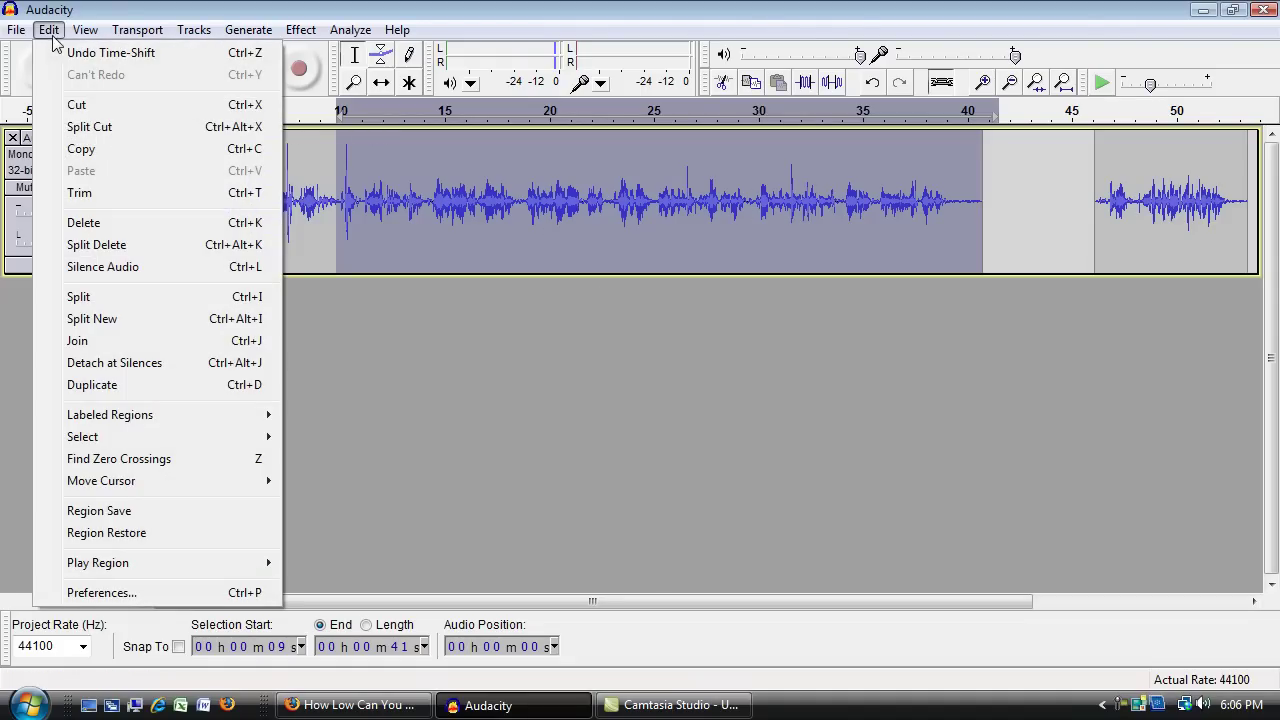
{"action": "left_click", "coordinate": [78, 298]}
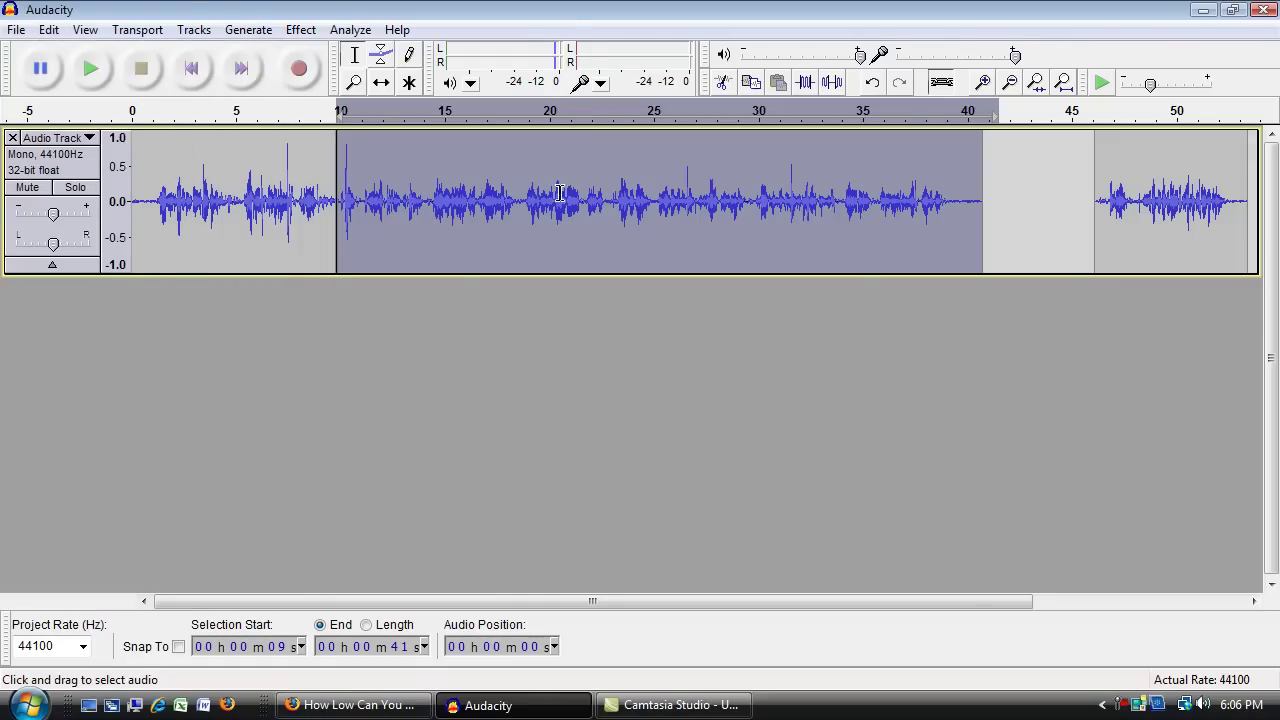
{"action": "left_click", "coordinate": [1007, 474]}
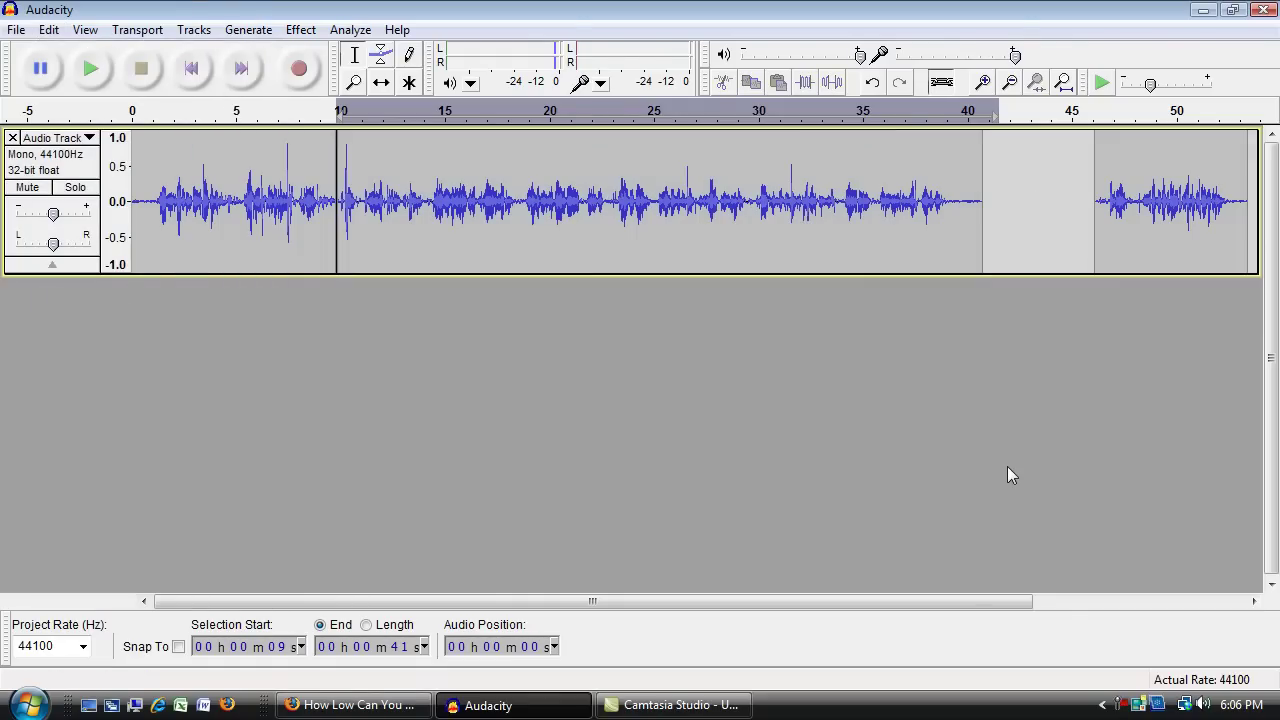
With Time Shift, drag the content clip right and the conclusion clip later to open gaps.
{"action": "left_click", "coordinate": [381, 82]}
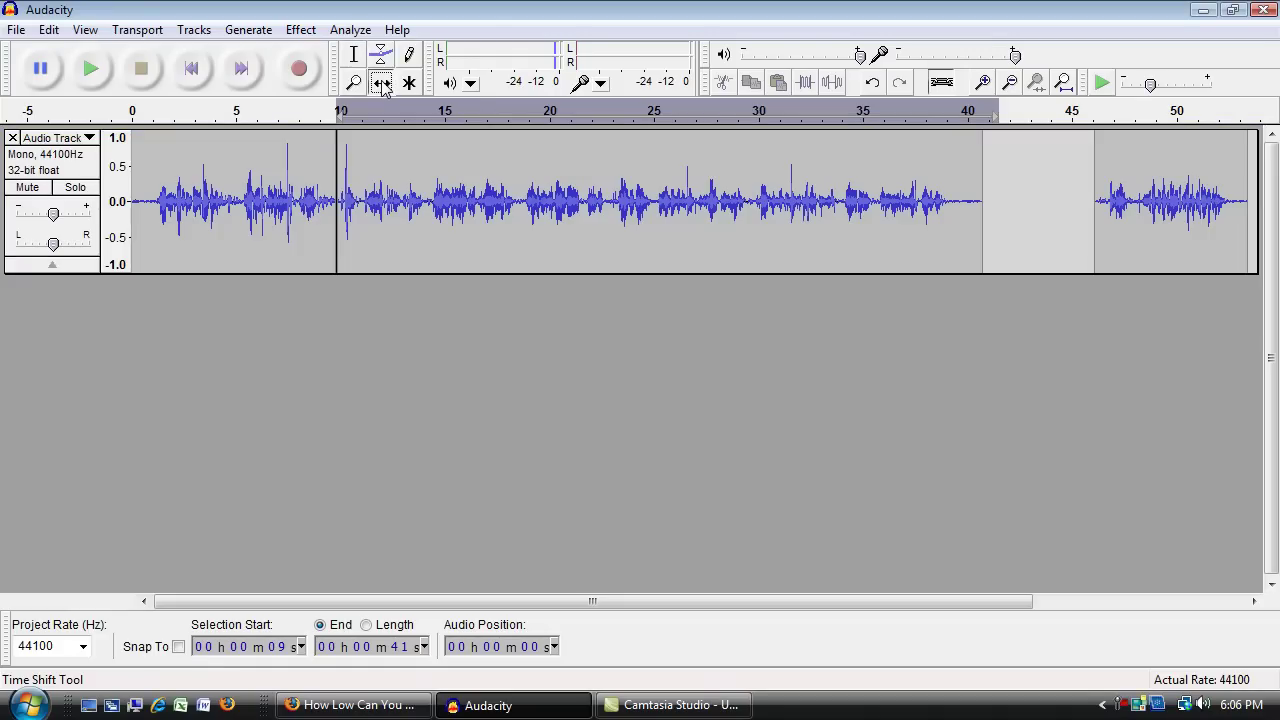
{"action": "left_click_drag", "start_coordinate": [452, 185], "coordinate": [520, 186]}
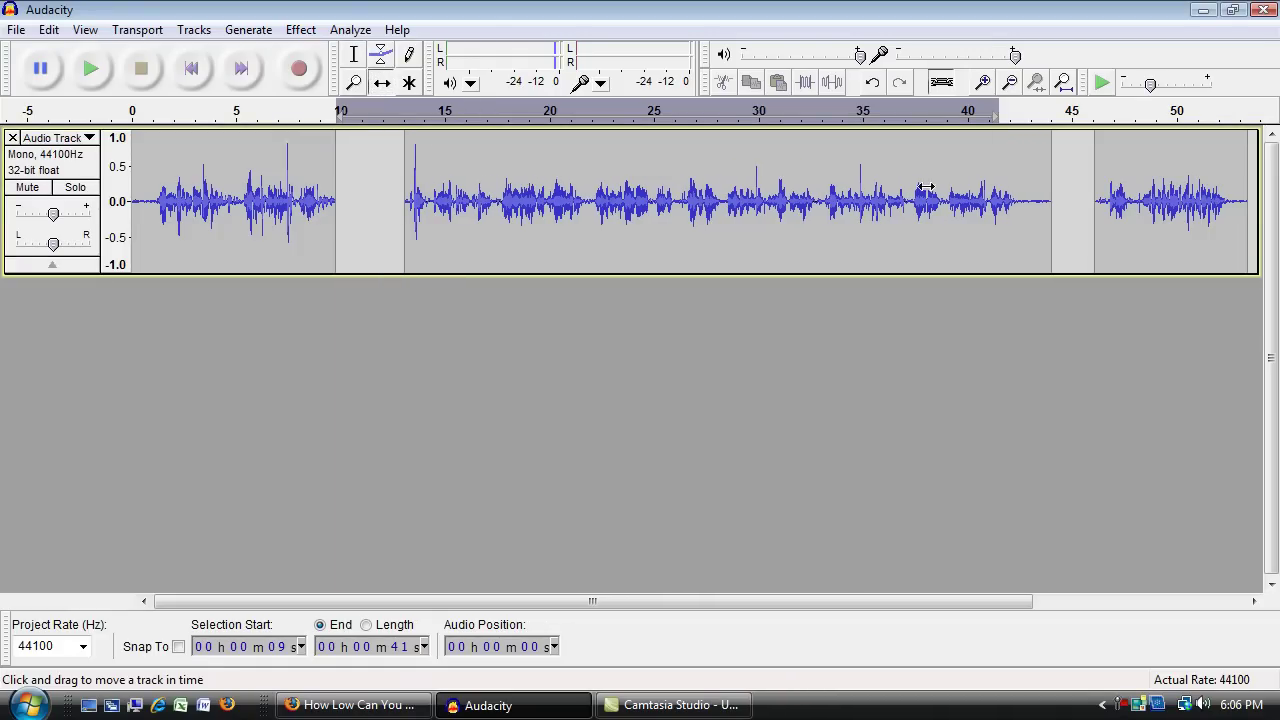
{"action": "left_click_drag", "start_coordinate": [1160, 181], "coordinate": [1232, 182]}
{"action": "left_click_drag", "start_coordinate": [945, 185], "coordinate": [991, 185]}
{"action": "left_click", "coordinate": [1064, 82]}
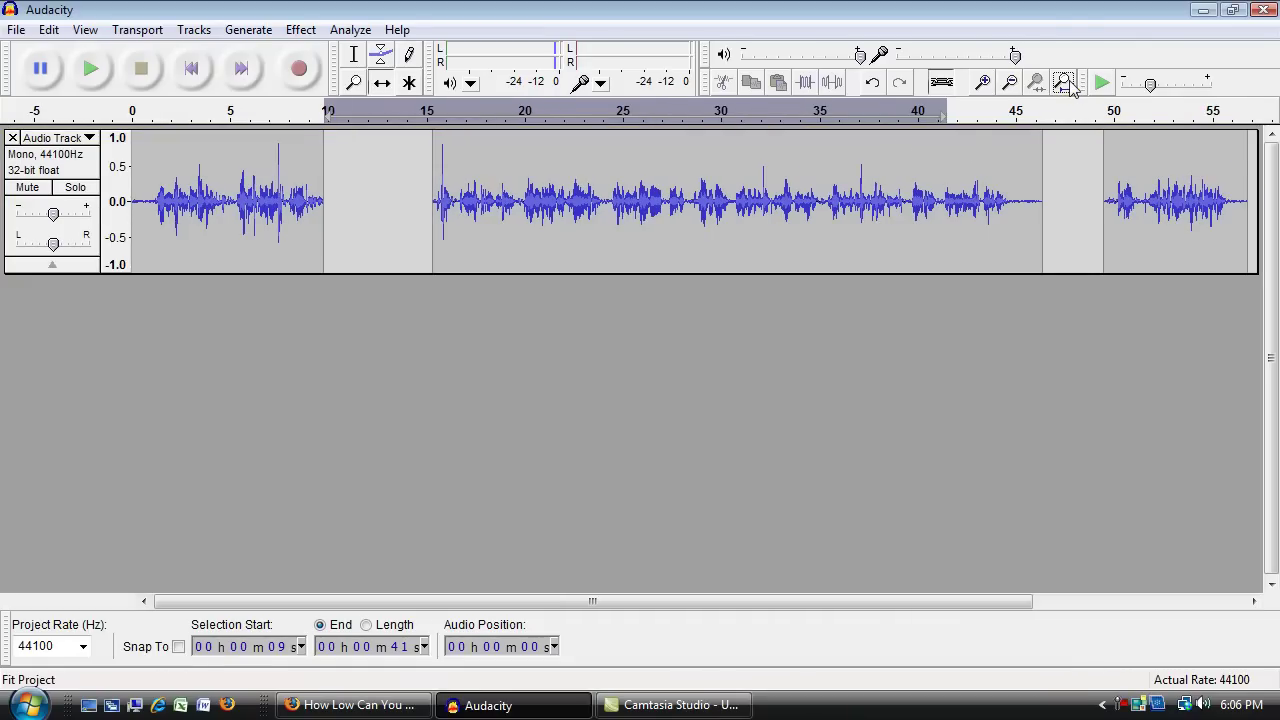
Fine-tune the intro, content and conclusion clip positions with small nudges.
{"action": "mouse_move", "coordinate": [594, 215]}
{"action": "left_mouse_down"}
{"action": "mouse_move", "coordinate": [528, 212]}
{"action": "mouse_move", "coordinate": [614, 207]}
{"action": "left_mouse_up"}
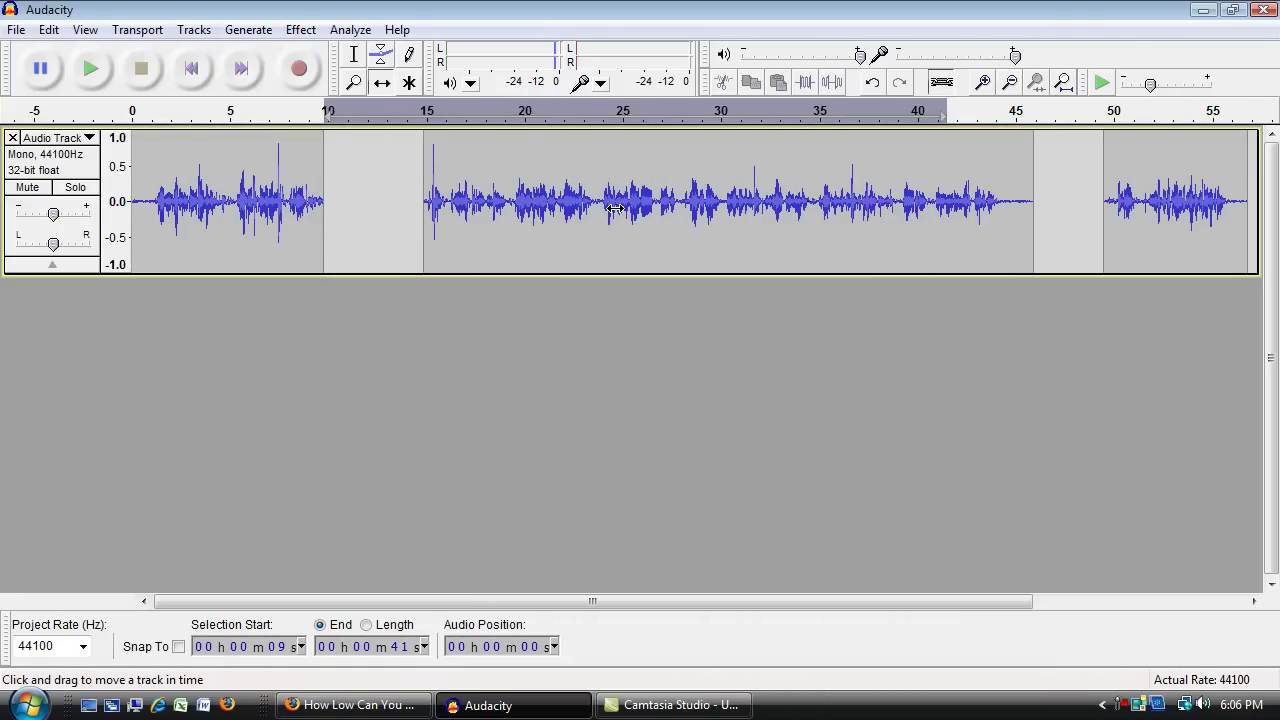
{"action": "mouse_move", "coordinate": [228, 207]}
{"action": "left_mouse_down"}
{"action": "mouse_move", "coordinate": [289, 207]}
{"action": "mouse_move", "coordinate": [249, 207]}
{"action": "left_mouse_up"}
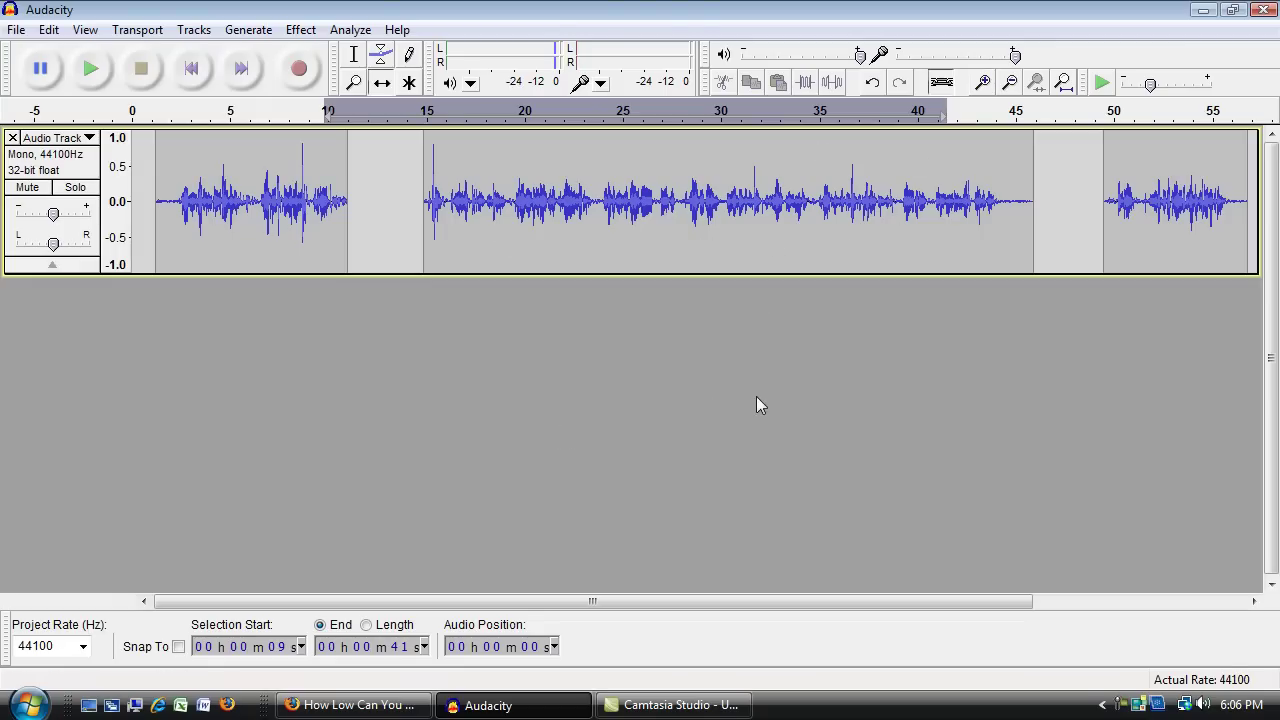
{"action": "mouse_move", "coordinate": [675, 199]}
{"action": "left_mouse_down"}
{"action": "mouse_move", "coordinate": [698, 199]}
{"action": "mouse_move", "coordinate": [667, 199]}
{"action": "left_mouse_up"}
{"action": "left_click_drag", "start_coordinate": [1146, 198], "coordinate": [1137, 198]}
{"action": "mouse_move", "coordinate": [746, 200]}
{"action": "left_mouse_down"}
{"action": "mouse_move", "coordinate": [773, 200]}
{"action": "mouse_move", "coordinate": [742, 201]}
{"action": "left_mouse_up"}
{"action": "left_click_drag", "start_coordinate": [283, 201], "coordinate": [289, 201]}
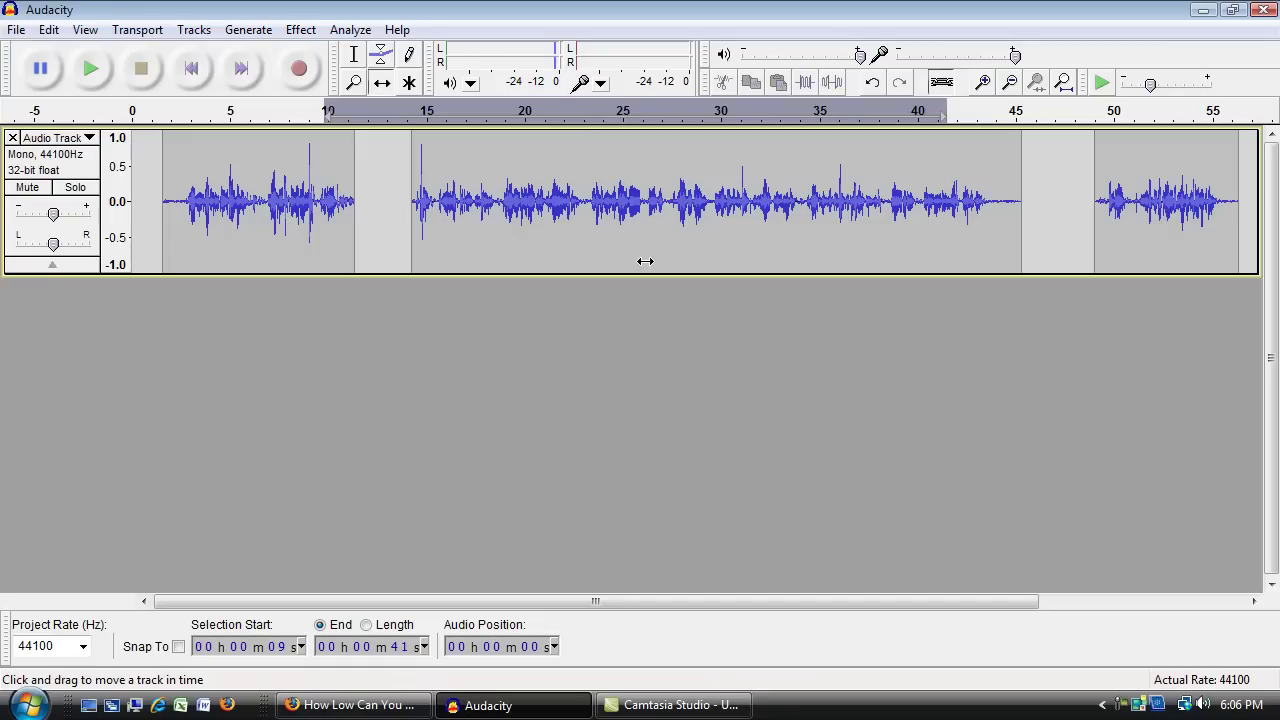
Play the content from about 24 s, then zoom in twice on the waveform.
{"action": "left_click", "coordinate": [606, 116]}
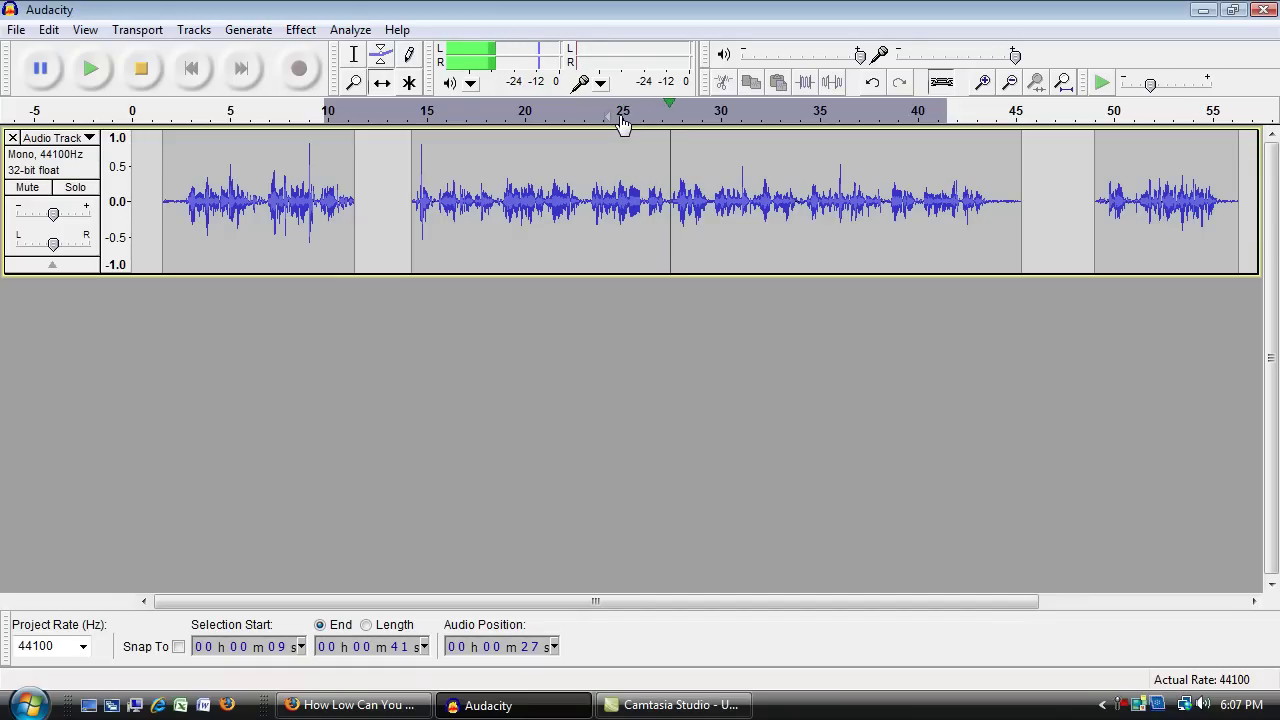
{"action": "key", "text": "space"}
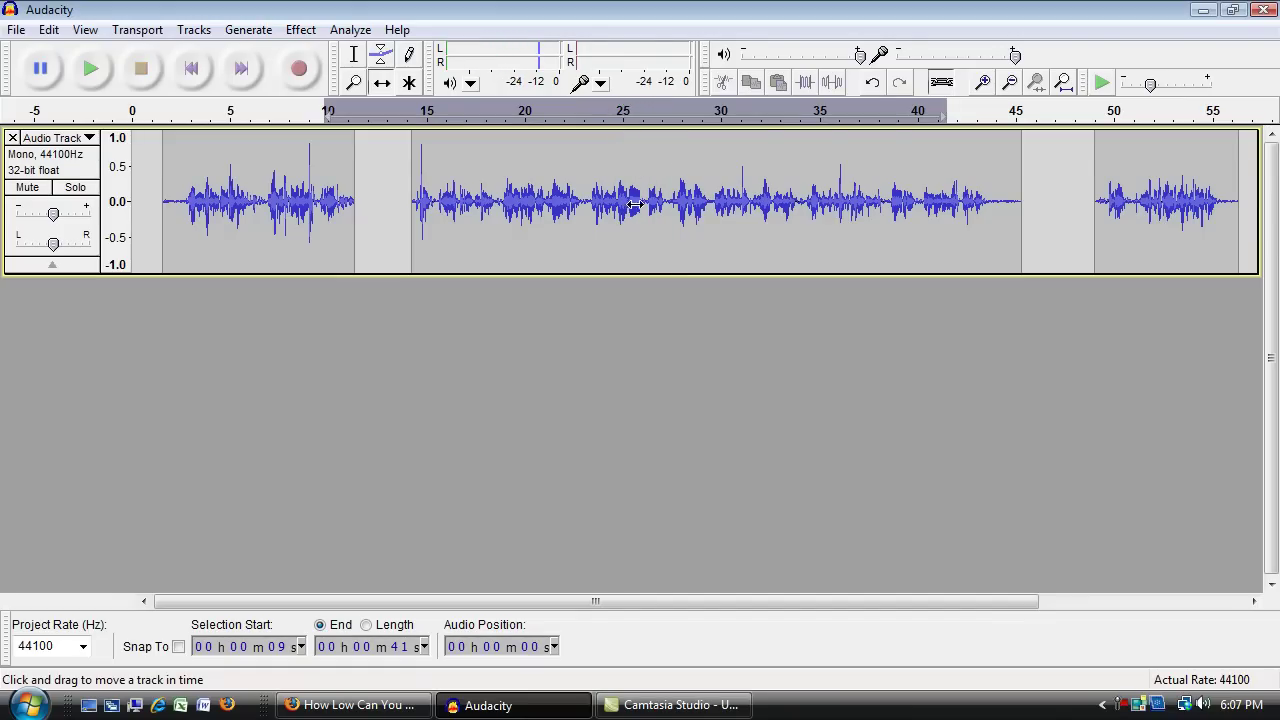
{"action": "left_click", "coordinate": [984, 84]}
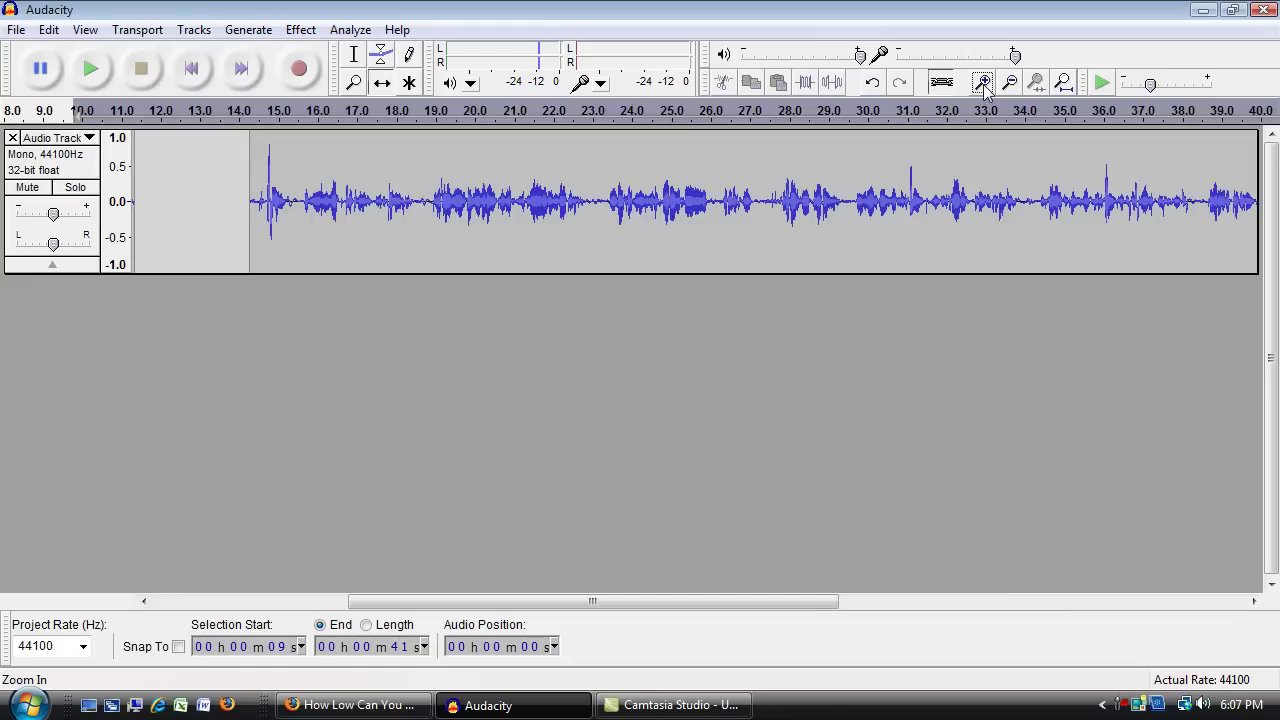
{"action": "left_click", "coordinate": [984, 85]}
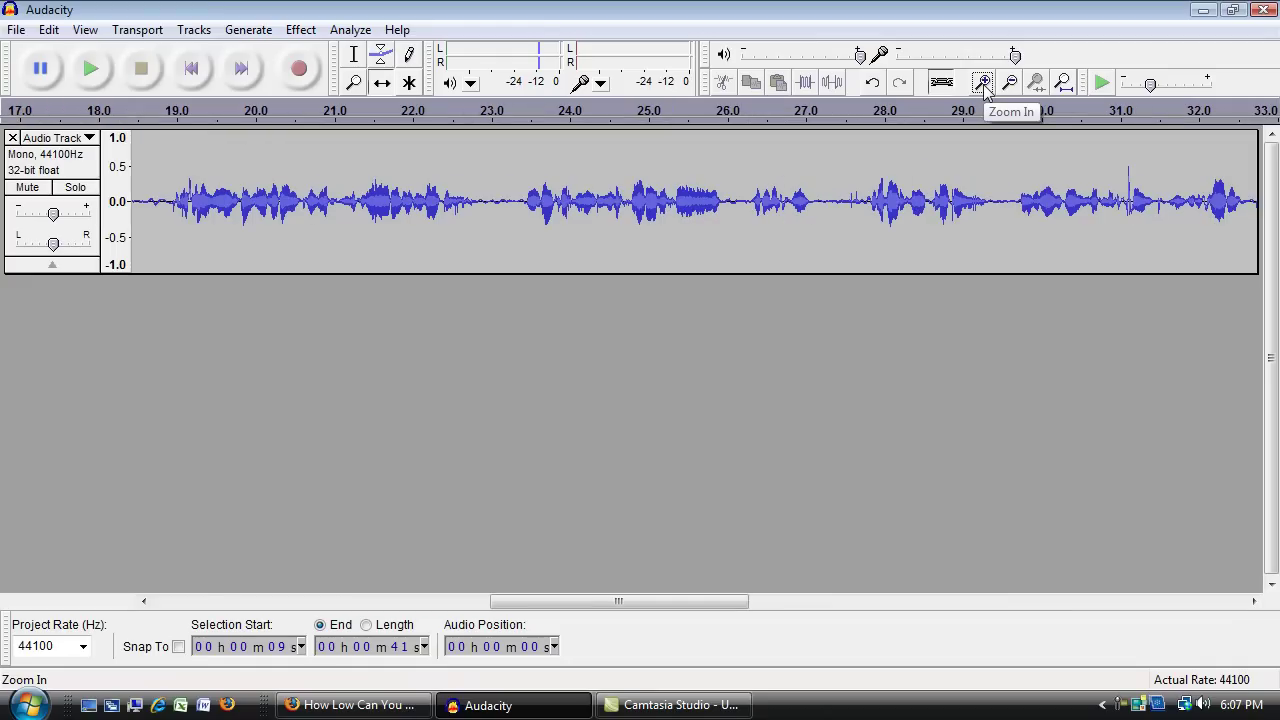
Replay around 25 s and from the content clip's start to locate the flubbed phrase.
{"action": "left_click", "coordinate": [670, 111]}
{"action": "left_click", "coordinate": [670, 111]}
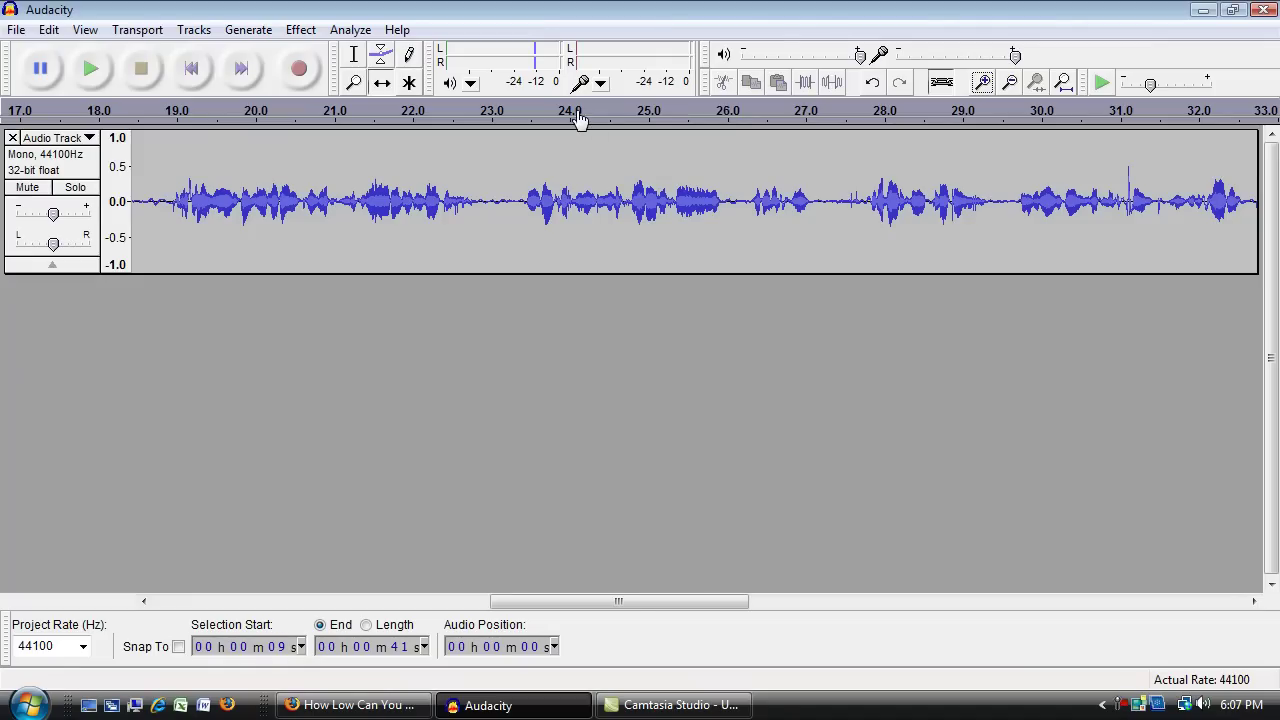
{"action": "scroll", "coordinate": [573, 110], "scroll_direction": "left", "scroll_amount": 5}
{"action": "left_click", "coordinate": [150, 110]}
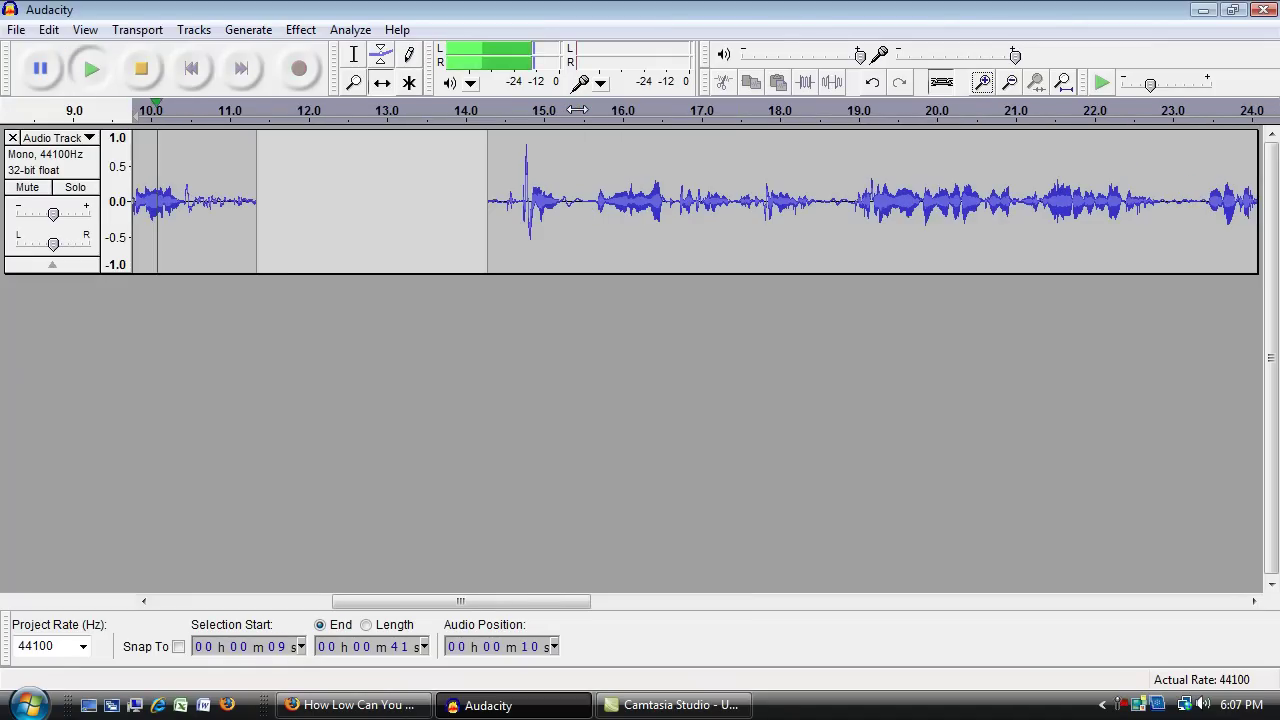
{"action": "left_click", "coordinate": [586, 112]}
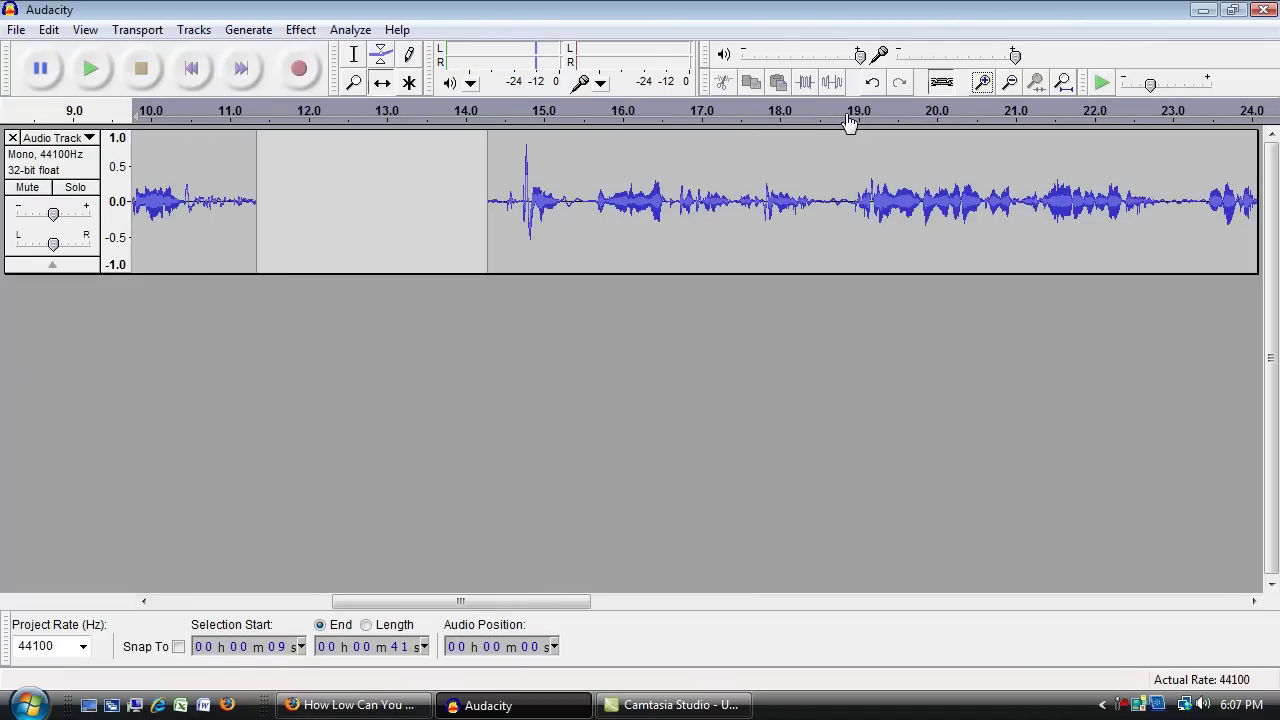
{"action": "left_click_drag", "start_coordinate": [491, 600], "coordinate": [646, 600]}
{"action": "left_click", "coordinate": [687, 110]}
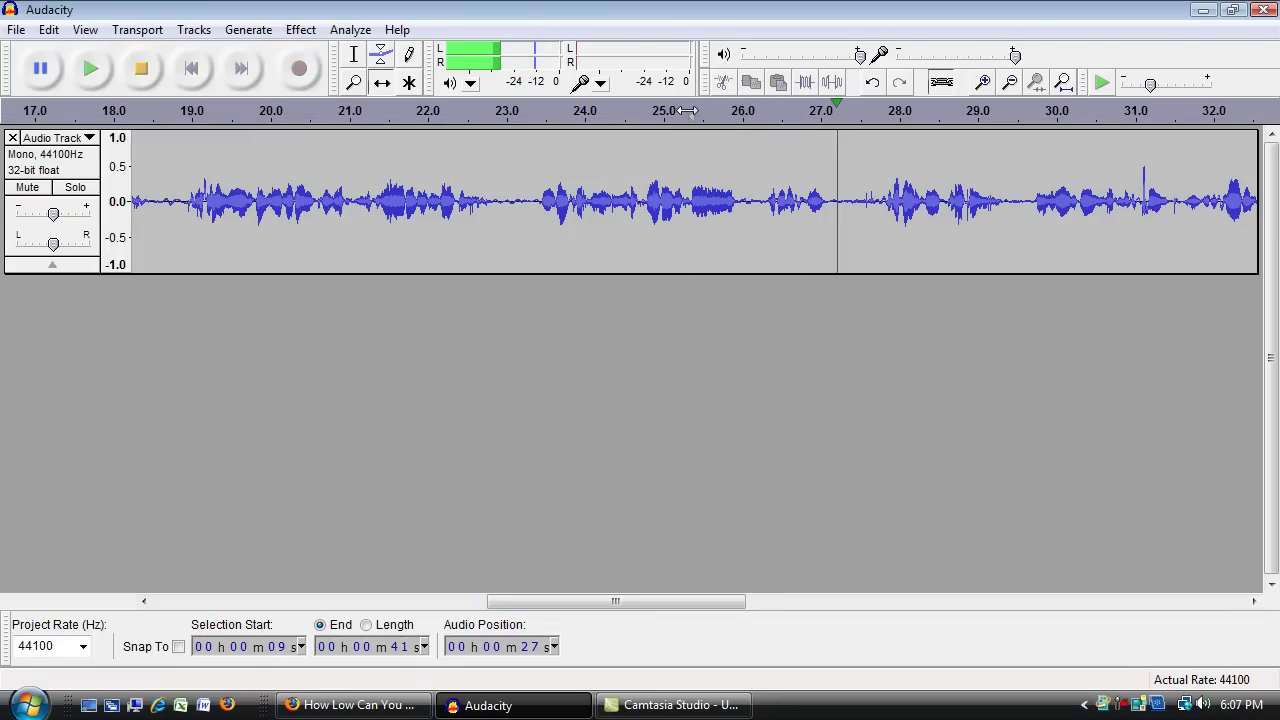
Stop playback and audition selections between about 25 and 27 seconds to find the flub.
{"action": "key", "text": "space"}
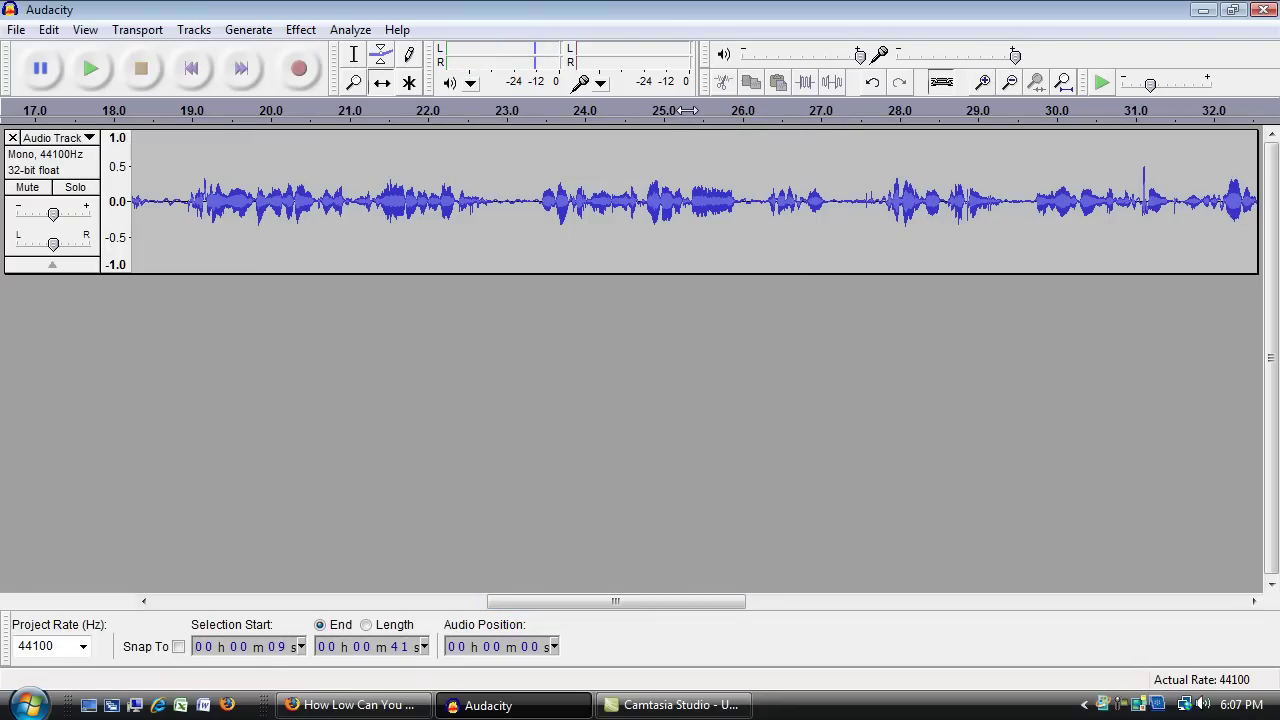
{"action": "left_click", "coordinate": [356, 60]}
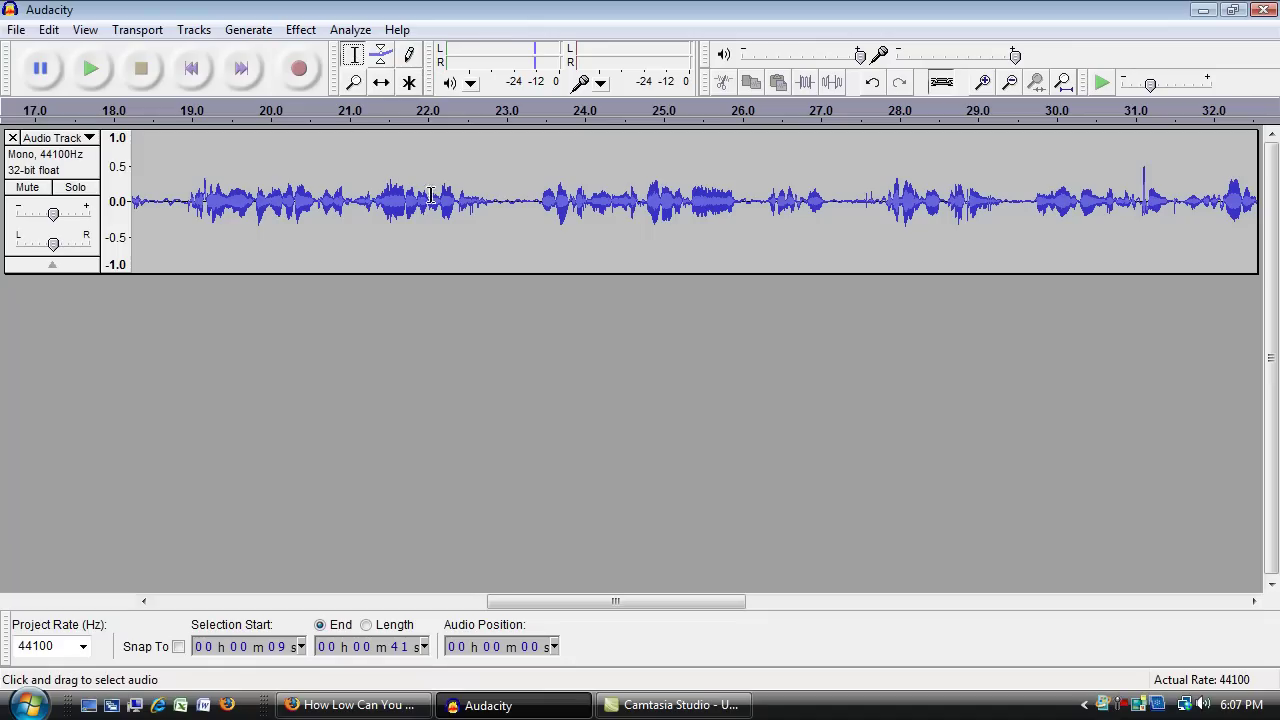
{"action": "left_click_drag", "start_coordinate": [742, 208], "coordinate": [688, 230]}
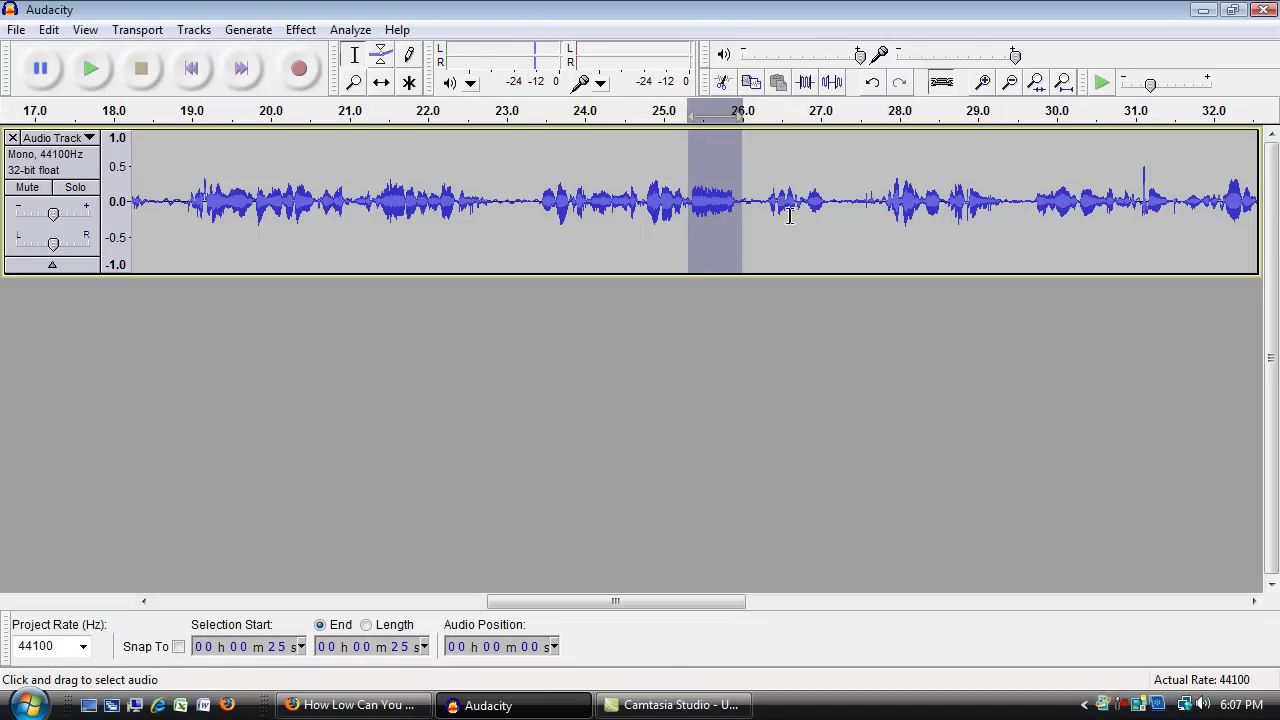
{"action": "left_click_drag", "start_coordinate": [764, 203], "coordinate": [833, 207]}
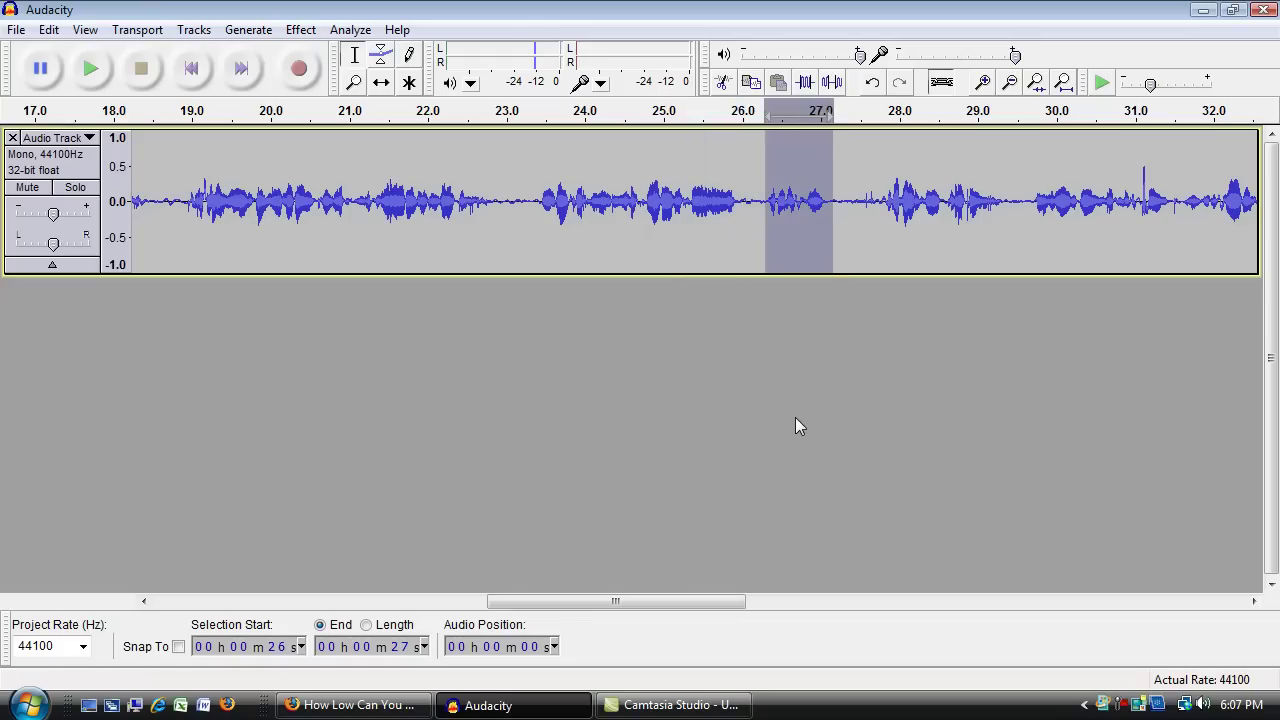
{"action": "left_click_drag", "start_coordinate": [740, 207], "coordinate": [686, 207]}
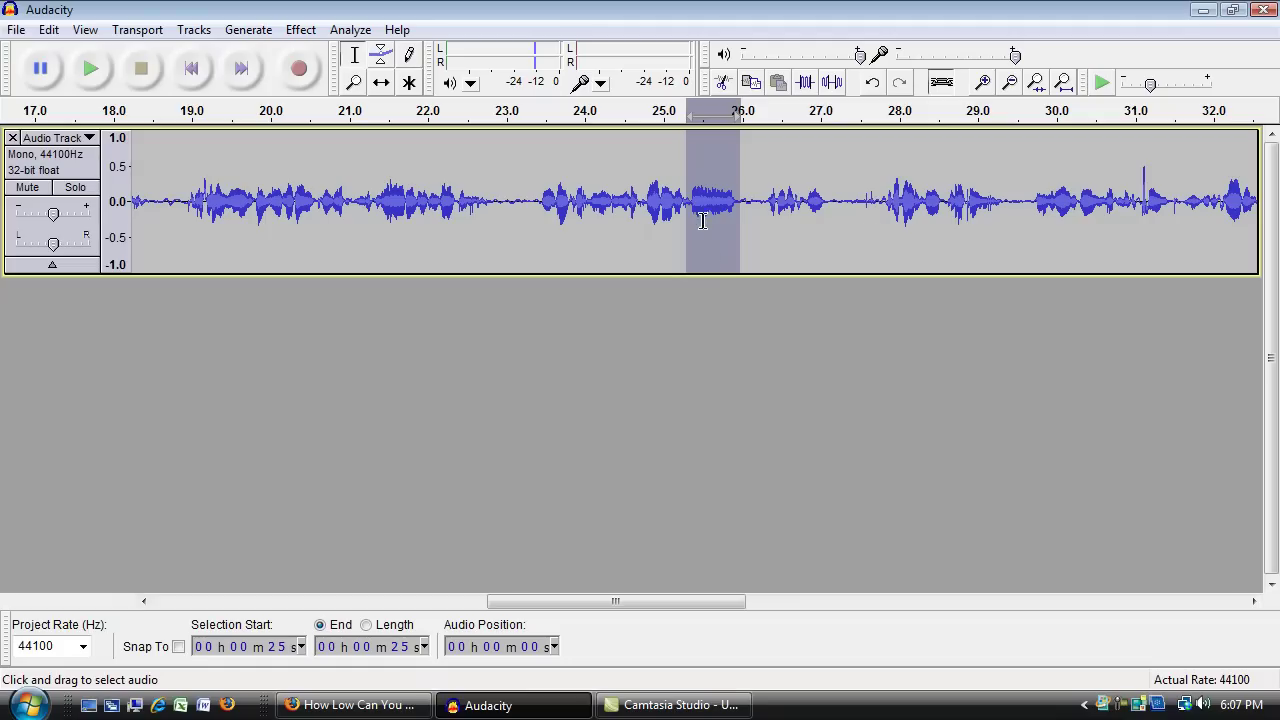
{"action": "left_click", "coordinate": [784, 242]}
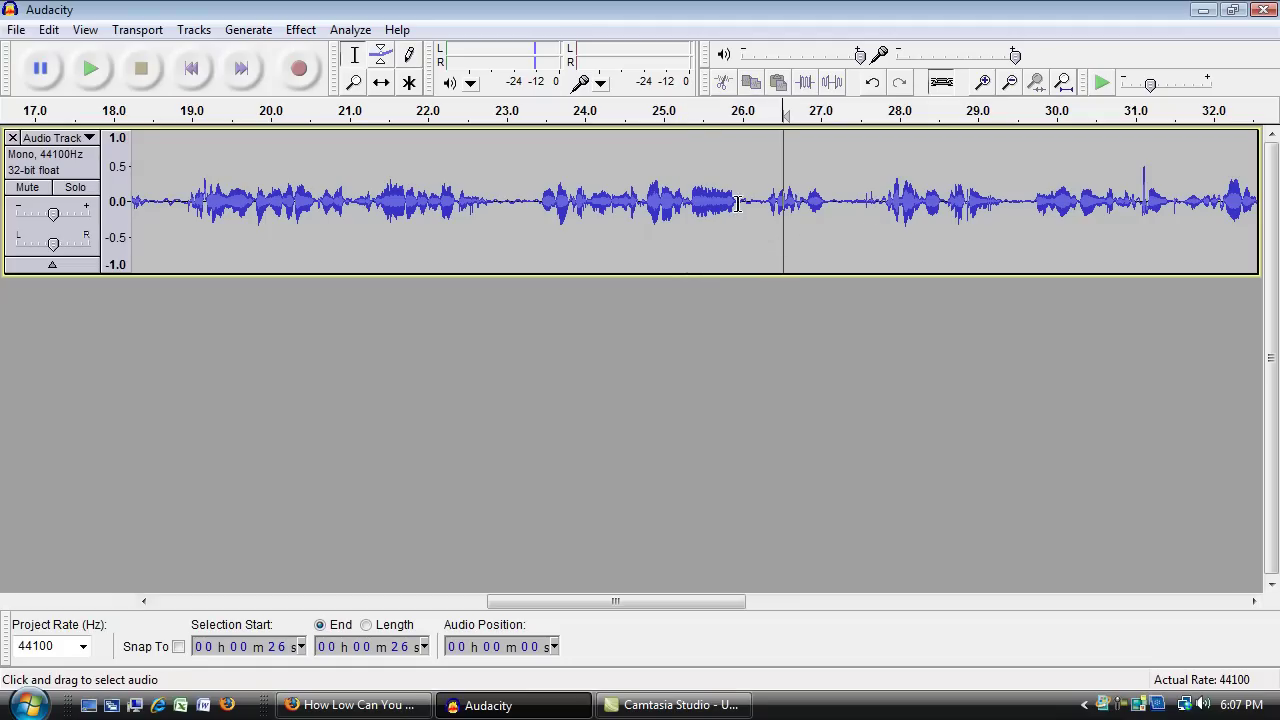
Zoom in on the waveform and play from about 25 s and 24.3 s.
{"action": "left_click", "coordinate": [983, 84]}
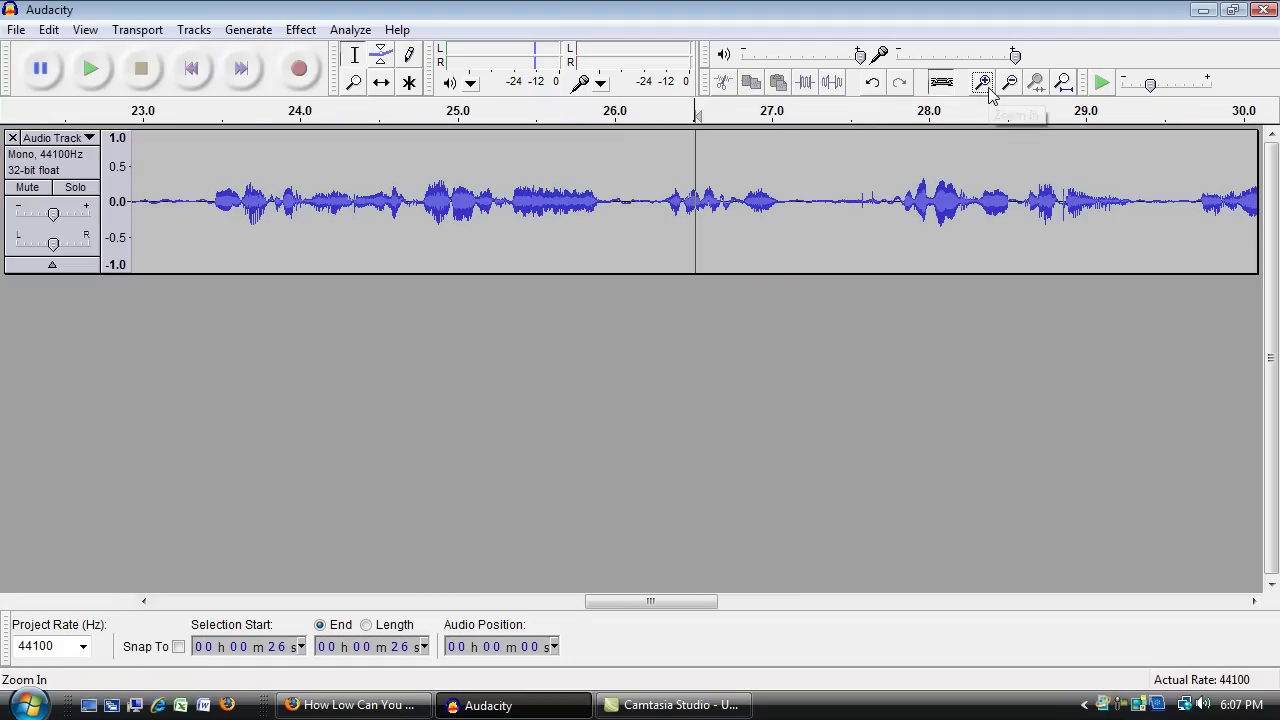
{"action": "left_click", "coordinate": [492, 114]}
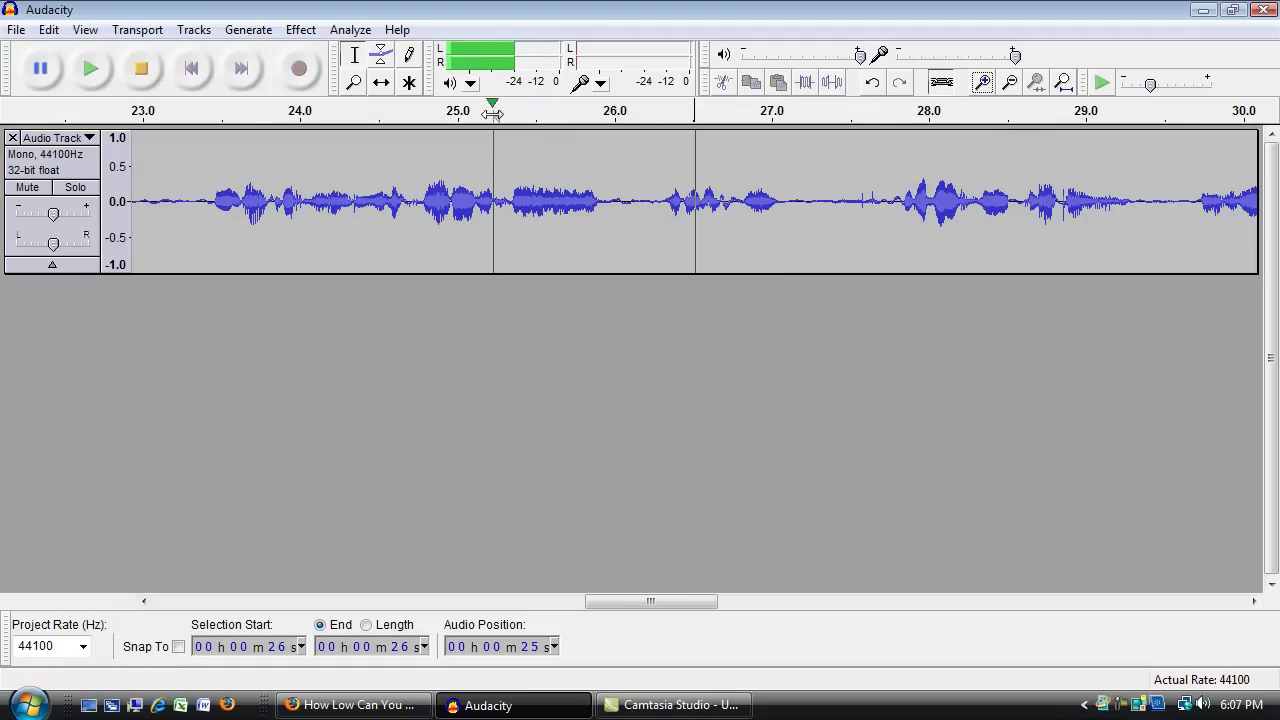
{"action": "left_click", "coordinate": [492, 114]}
{"action": "left_click", "coordinate": [492, 113]}
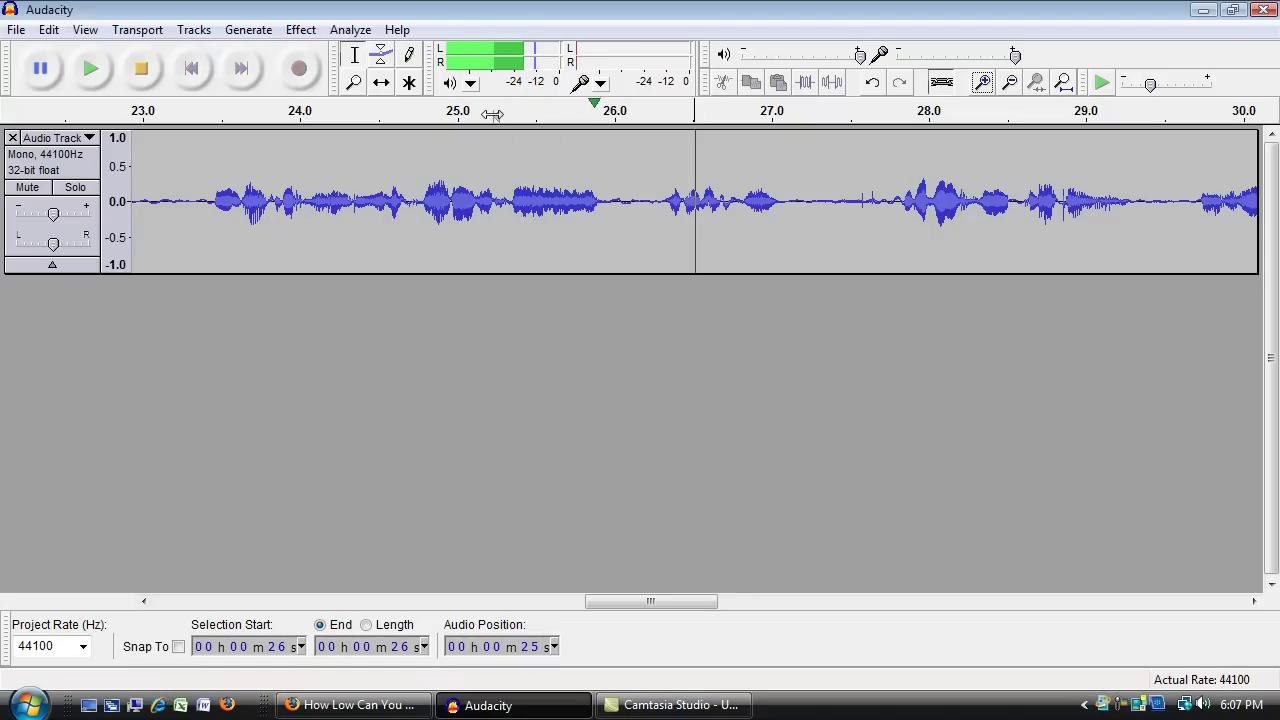
{"action": "left_click", "coordinate": [338, 115]}
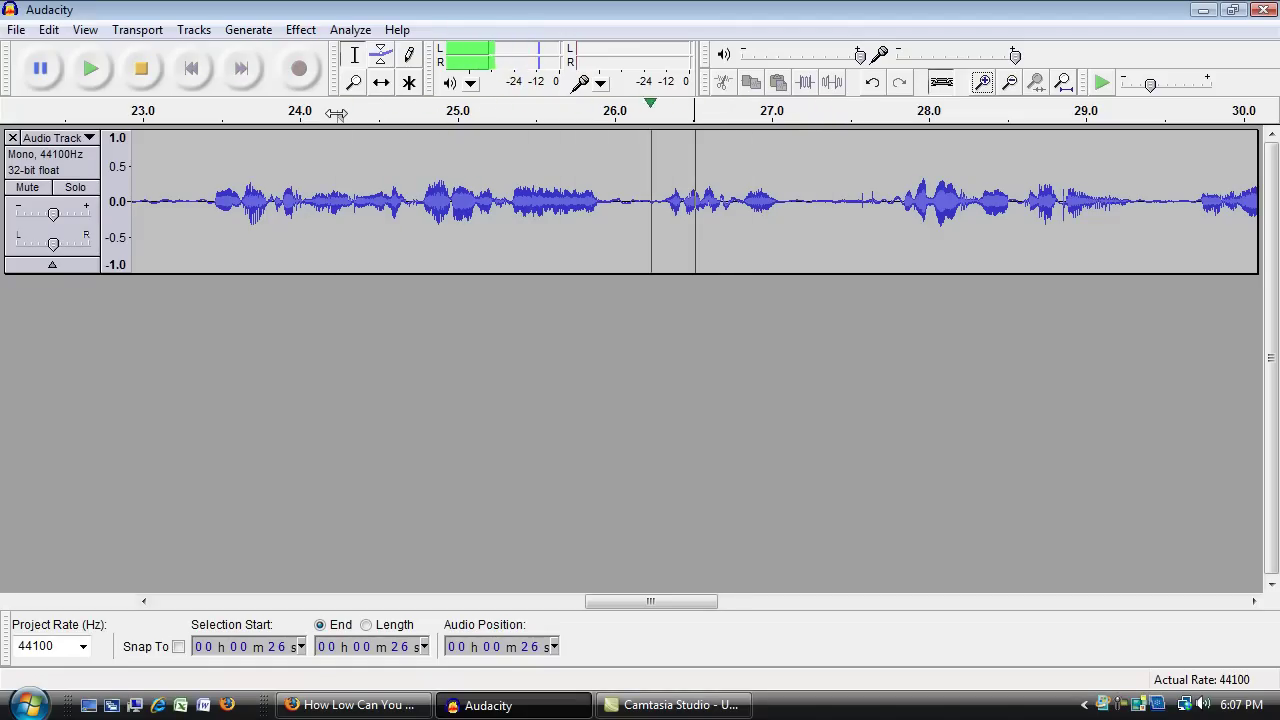
{"action": "left_click", "coordinate": [338, 115]}
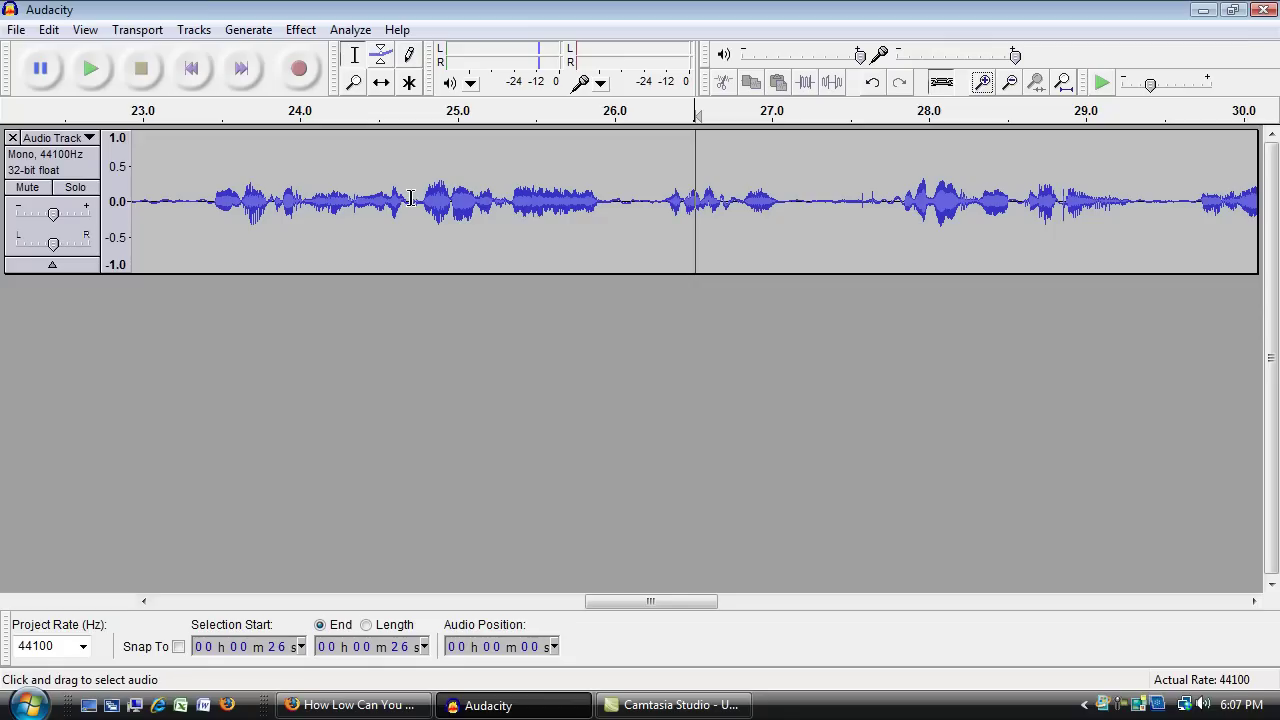
Select the flub from 24.8 s to about 26.1 s, previewing while nudging both edges.
{"action": "left_click_drag", "start_coordinate": [410, 198], "coordinate": [603, 200]}
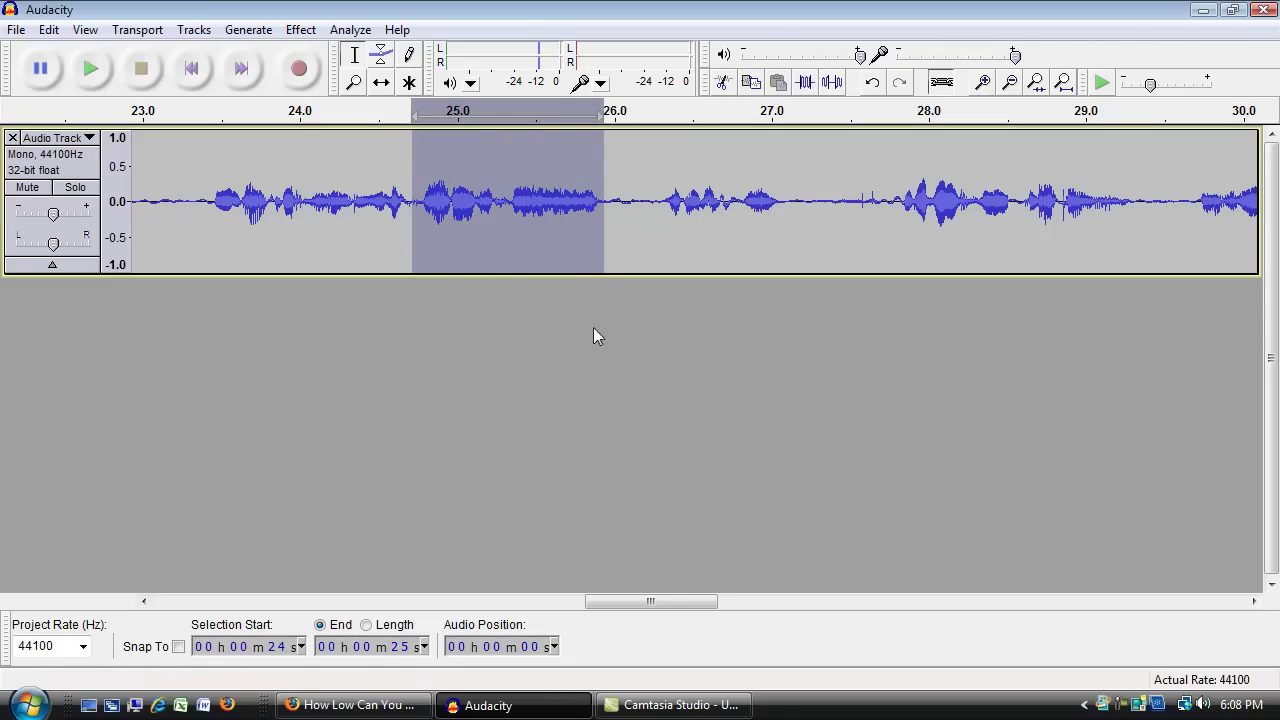
{"action": "key", "text": "space"}
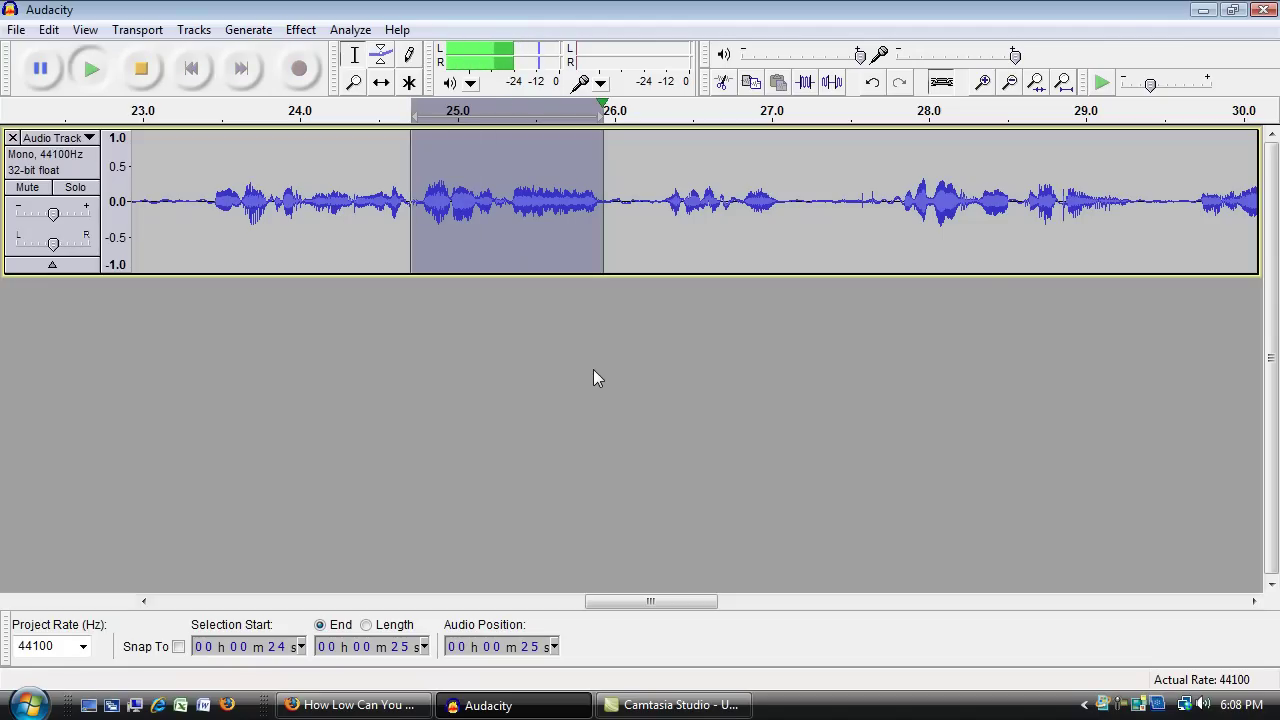
{"action": "key", "text": "space"}
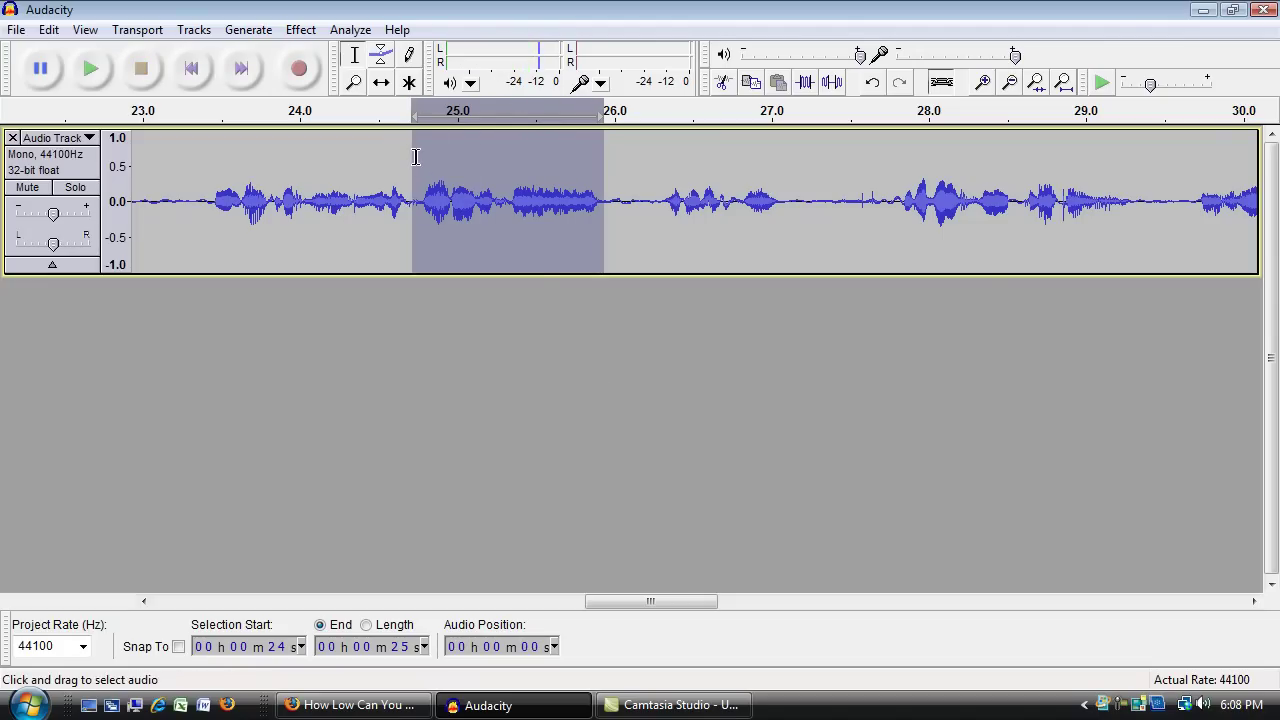
{"action": "left_click_drag", "start_coordinate": [414, 160], "coordinate": [407, 160]}
{"action": "key", "text": "space"}
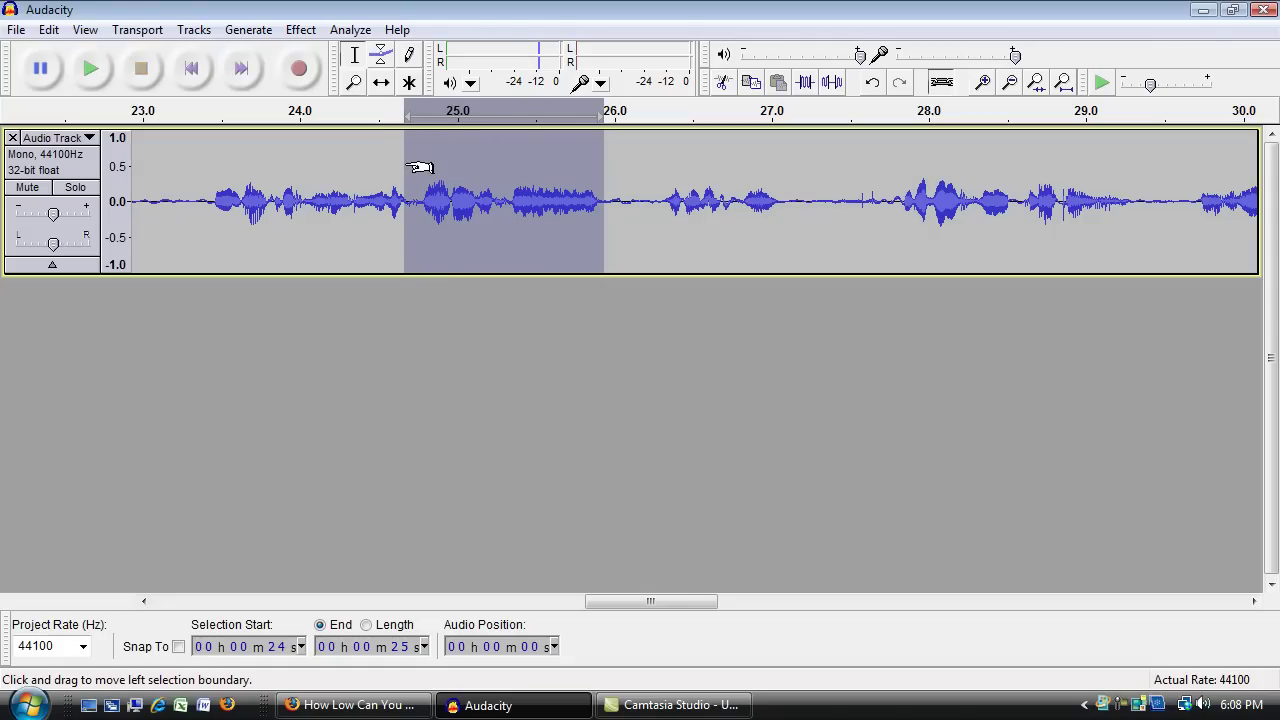
{"action": "left_click_drag", "start_coordinate": [407, 167], "coordinate": [416, 167]}
{"action": "key", "text": "space"}
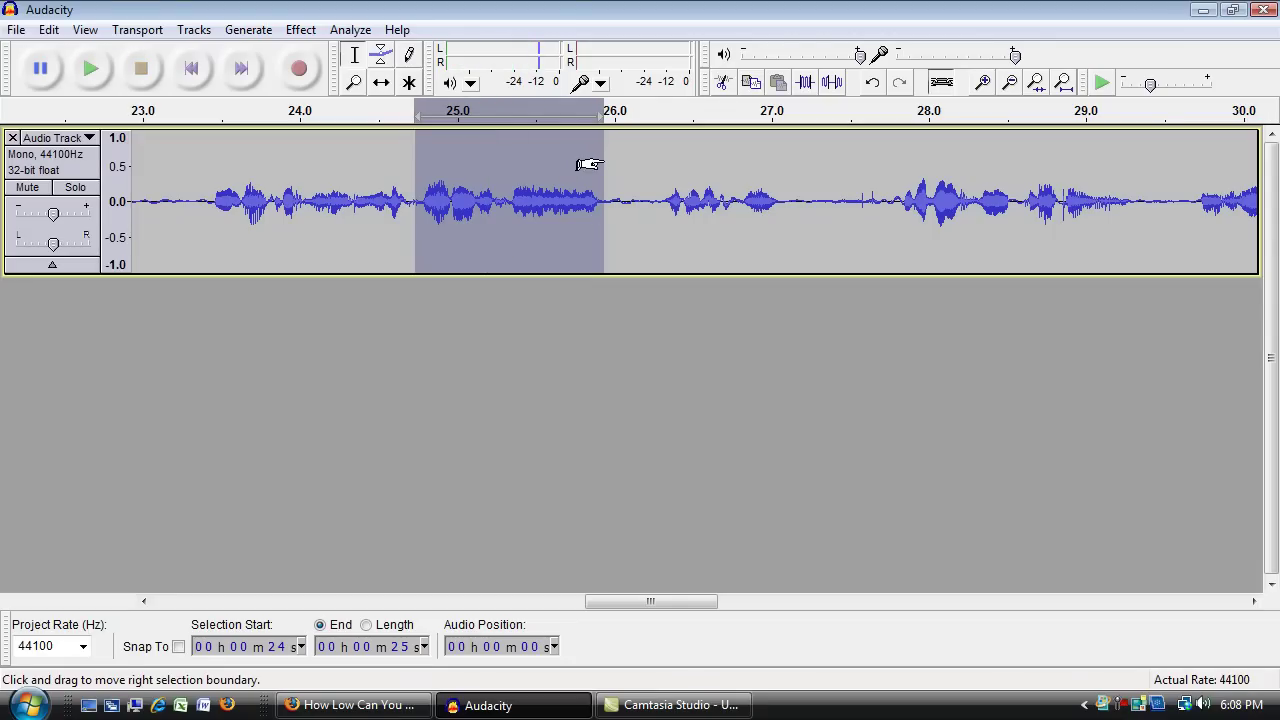
{"action": "left_click_drag", "start_coordinate": [603, 164], "coordinate": [622, 164]}
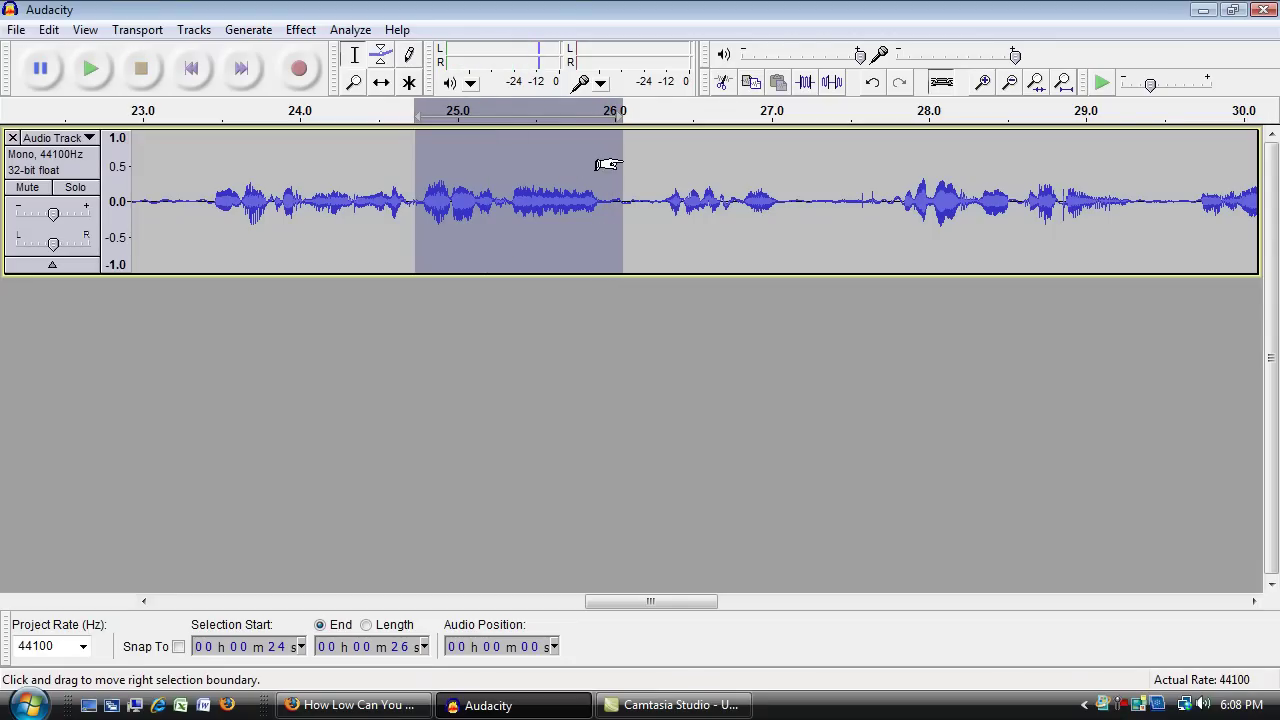
{"action": "key", "text": "space"}
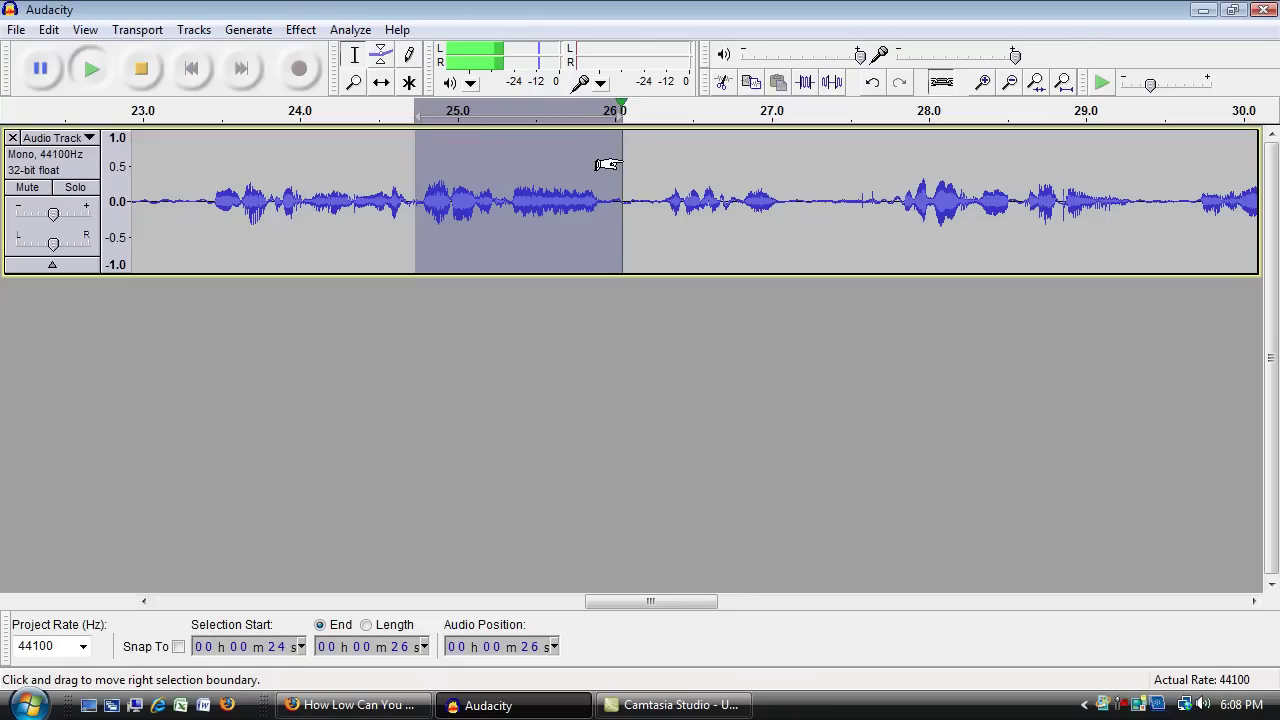
{"action": "mouse_move", "coordinate": [605, 164]}
{"action": "left_mouse_down"}
{"action": "mouse_move", "coordinate": [628, 164]}
{"action": "mouse_move", "coordinate": [614, 164]}
{"action": "left_mouse_up"}
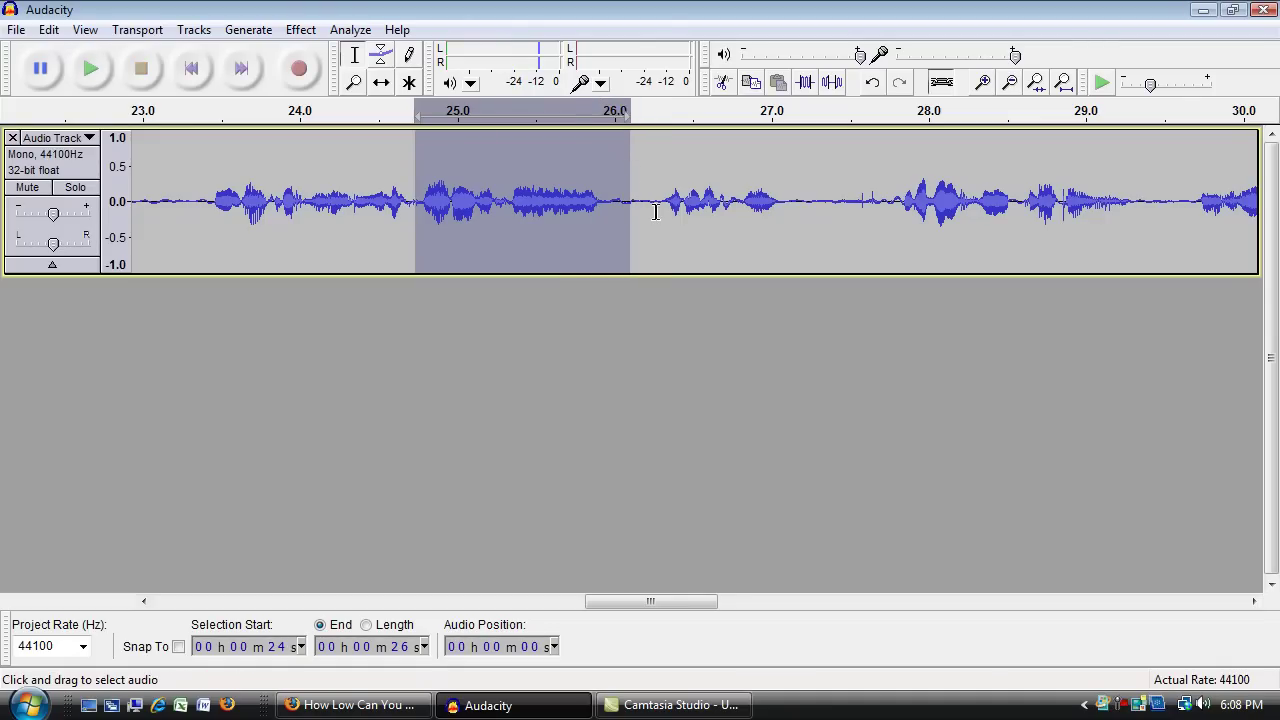
{"action": "key", "text": "space"}
Delete the selected flub via Edit > Delete and play across the cut from 24.2 s and 23 s.
{"action": "left_click", "coordinate": [50, 30]}
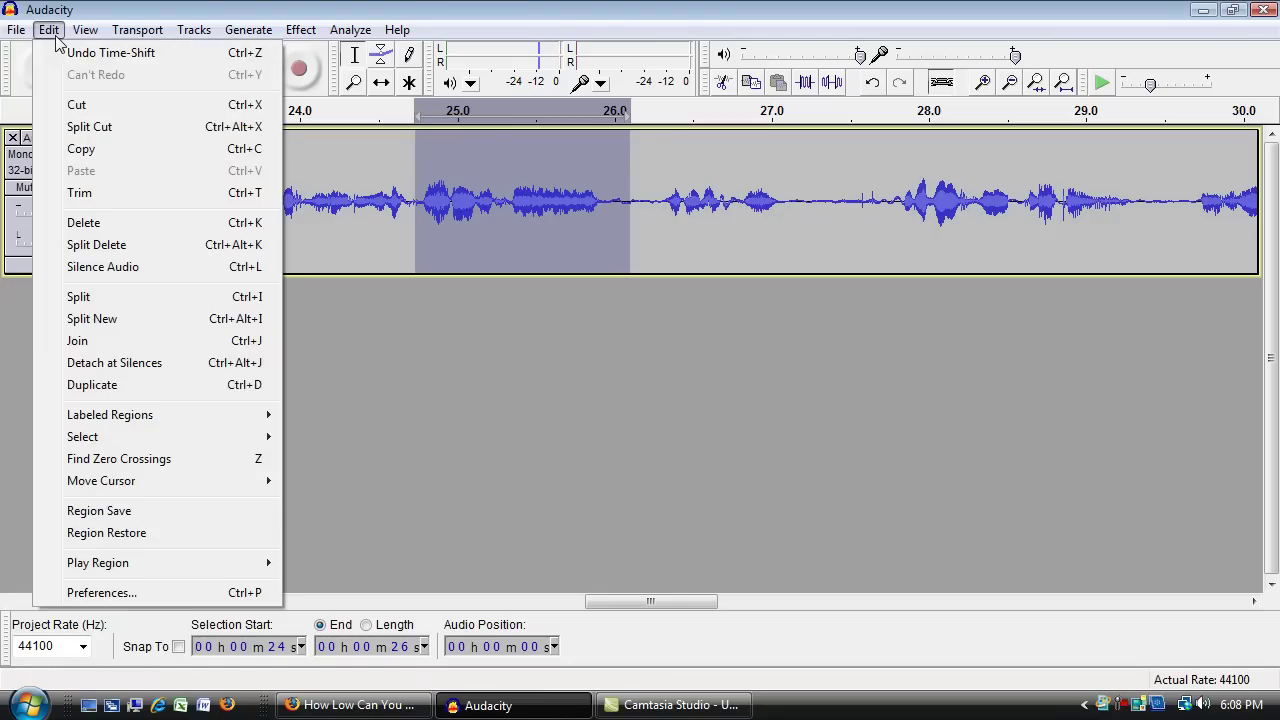
{"action": "left_click", "coordinate": [84, 223]}
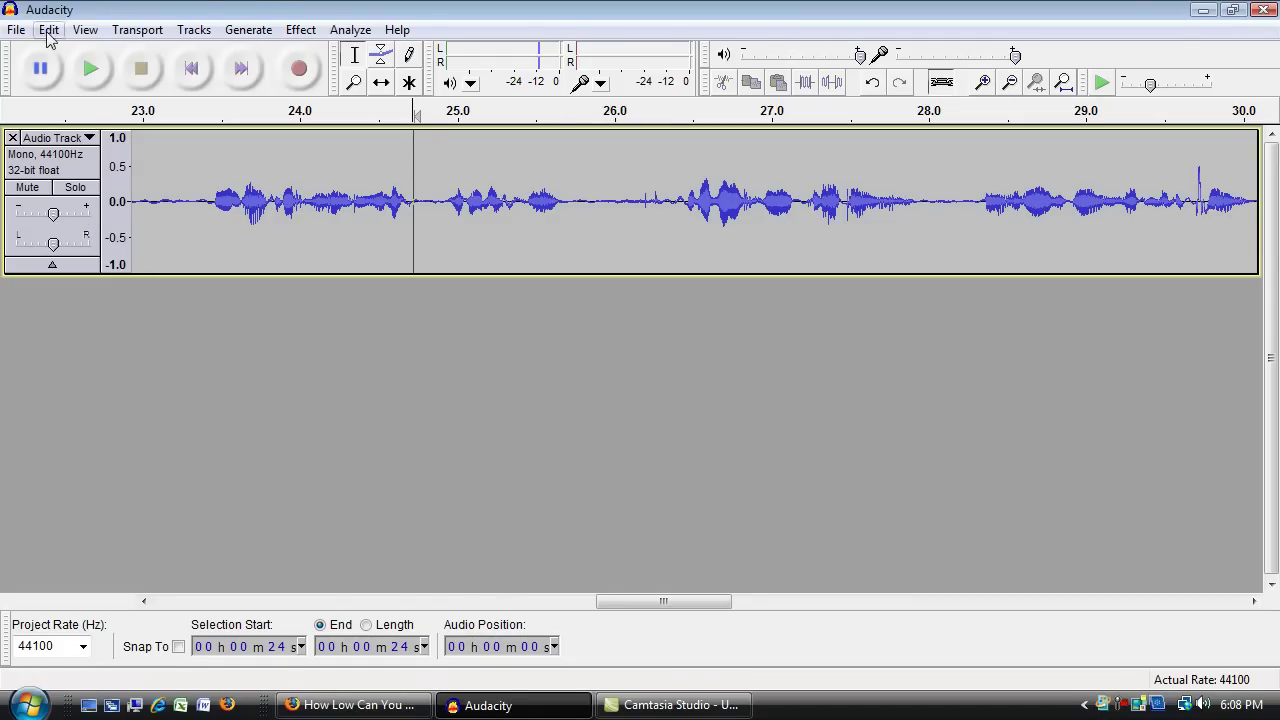
{"action": "left_click", "coordinate": [325, 122]}
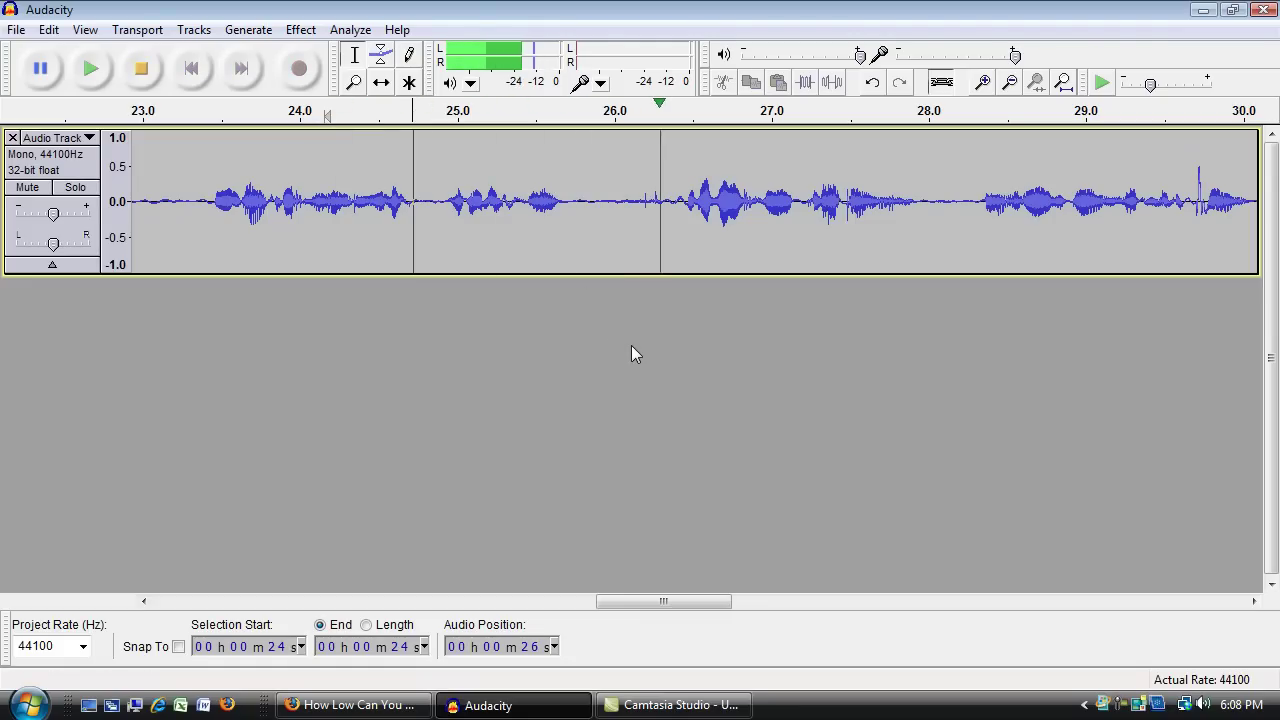
{"action": "key", "text": "space"}
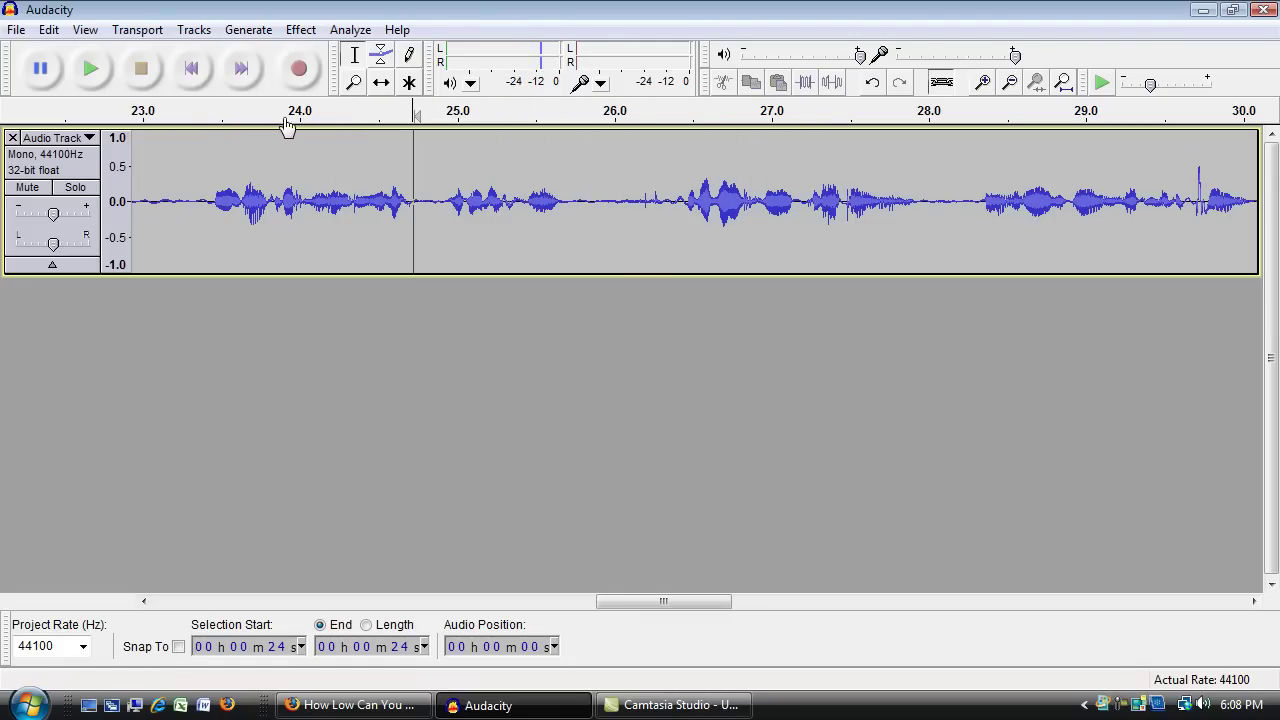
{"action": "left_click", "coordinate": [142, 113]}
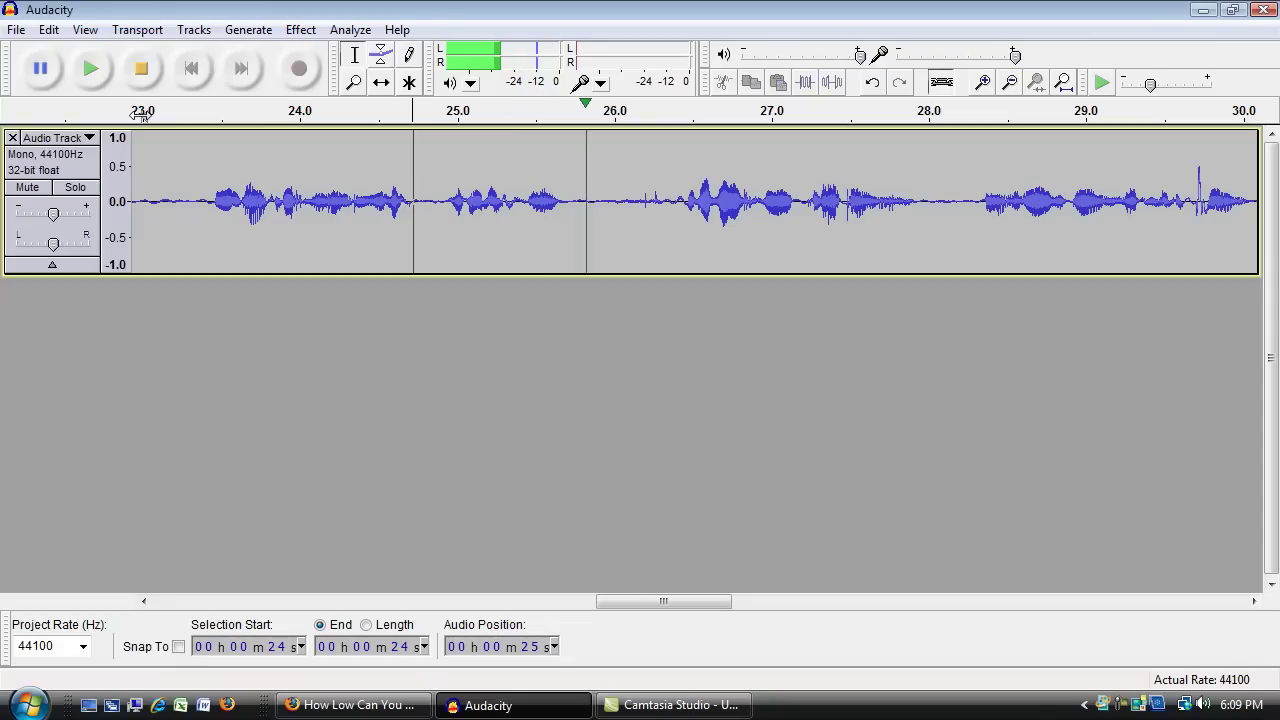
{"action": "key", "text": "space"}
Zoom out three levels to show all clips, then play back from about 22 seconds.
{"action": "left_click", "coordinate": [1009, 82]}
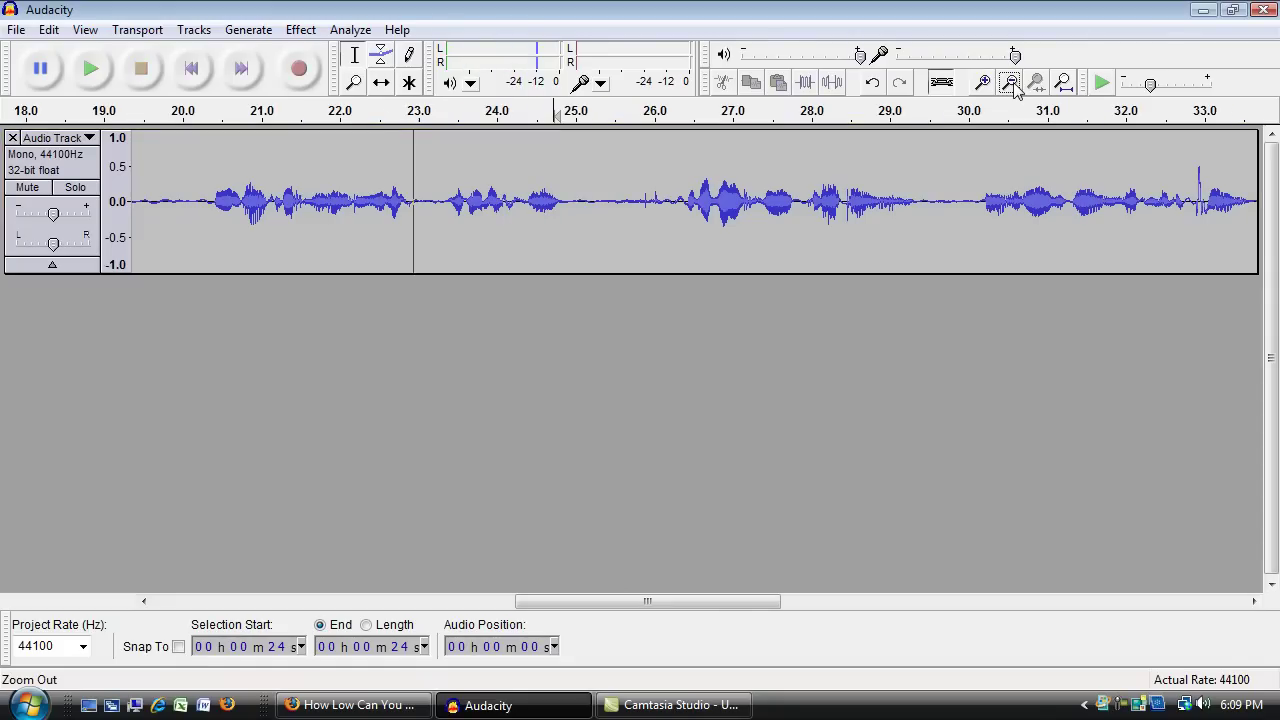
{"action": "left_click", "coordinate": [1009, 82]}
{"action": "left_click", "coordinate": [1009, 82]}
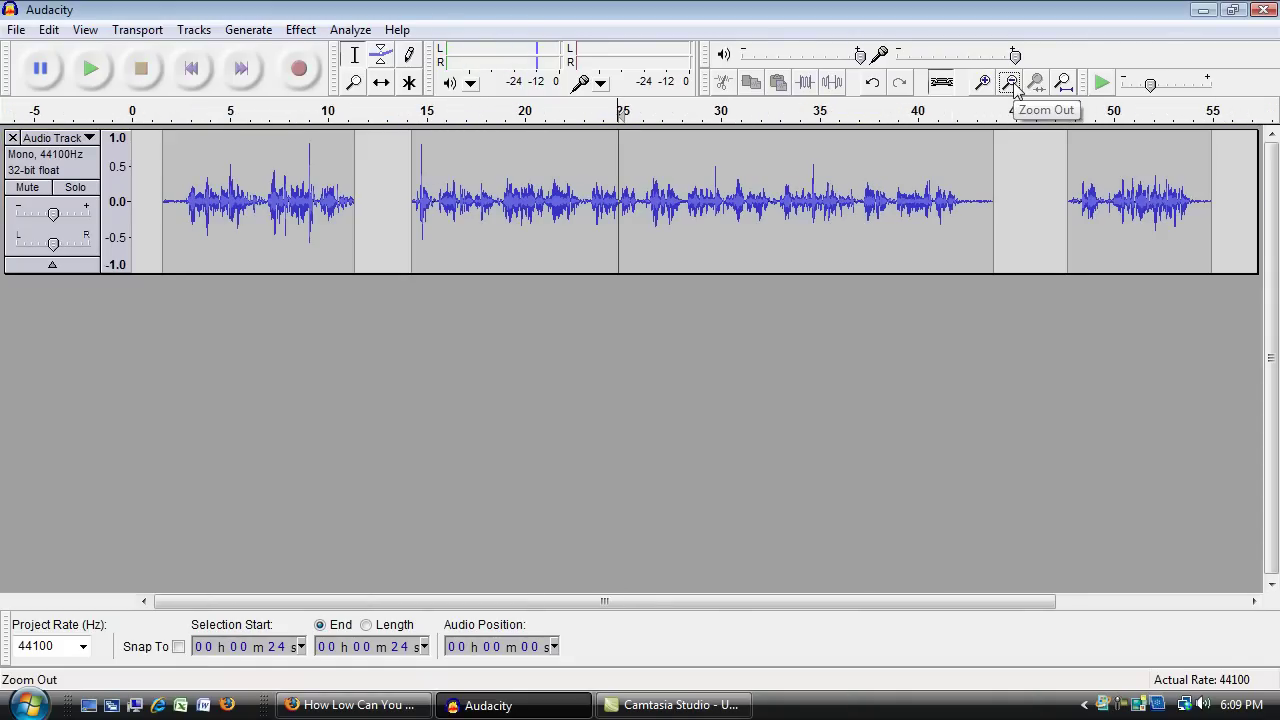
{"action": "left_click", "coordinate": [1033, 165]}
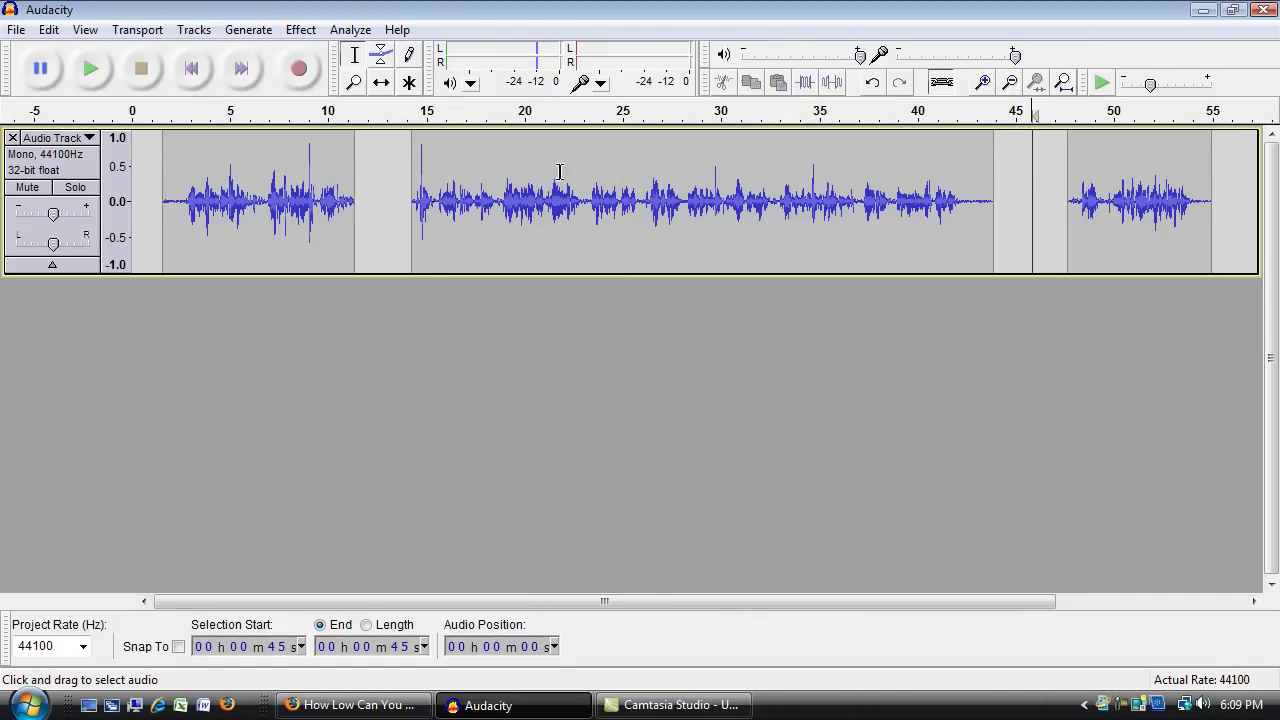
{"action": "left_click", "coordinate": [910, 174]}
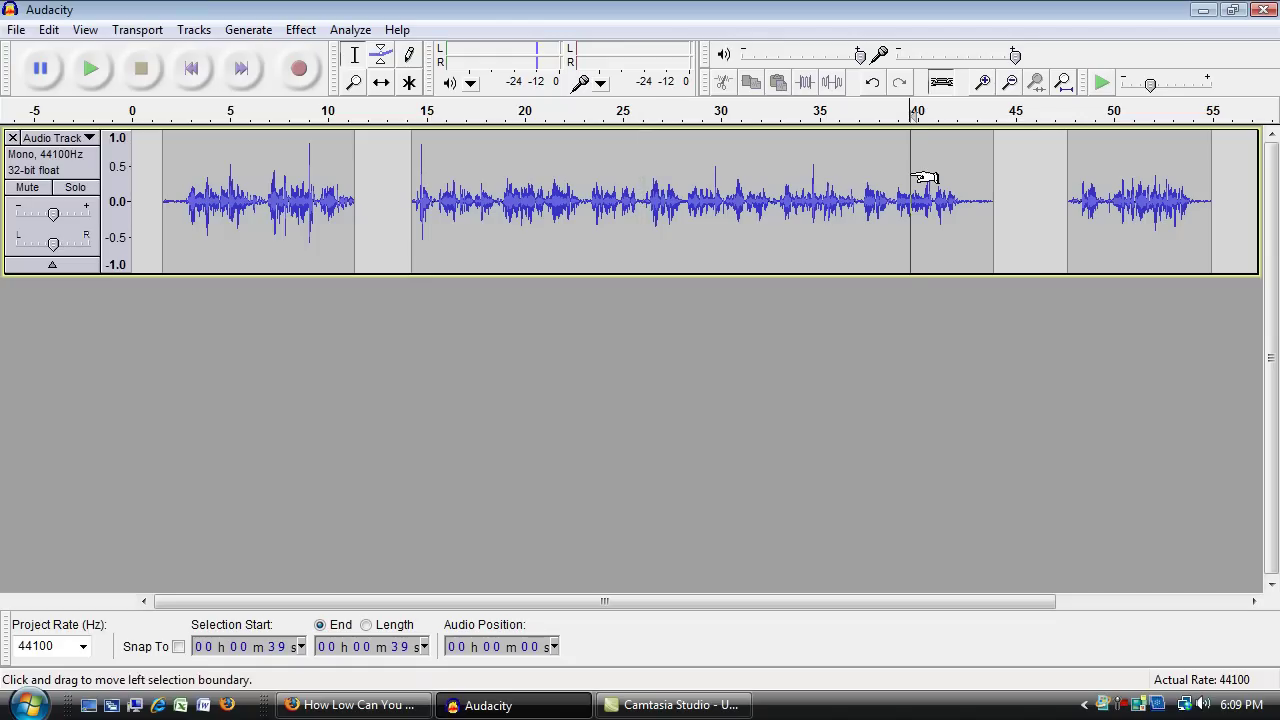
{"action": "left_click", "coordinate": [563, 116]}
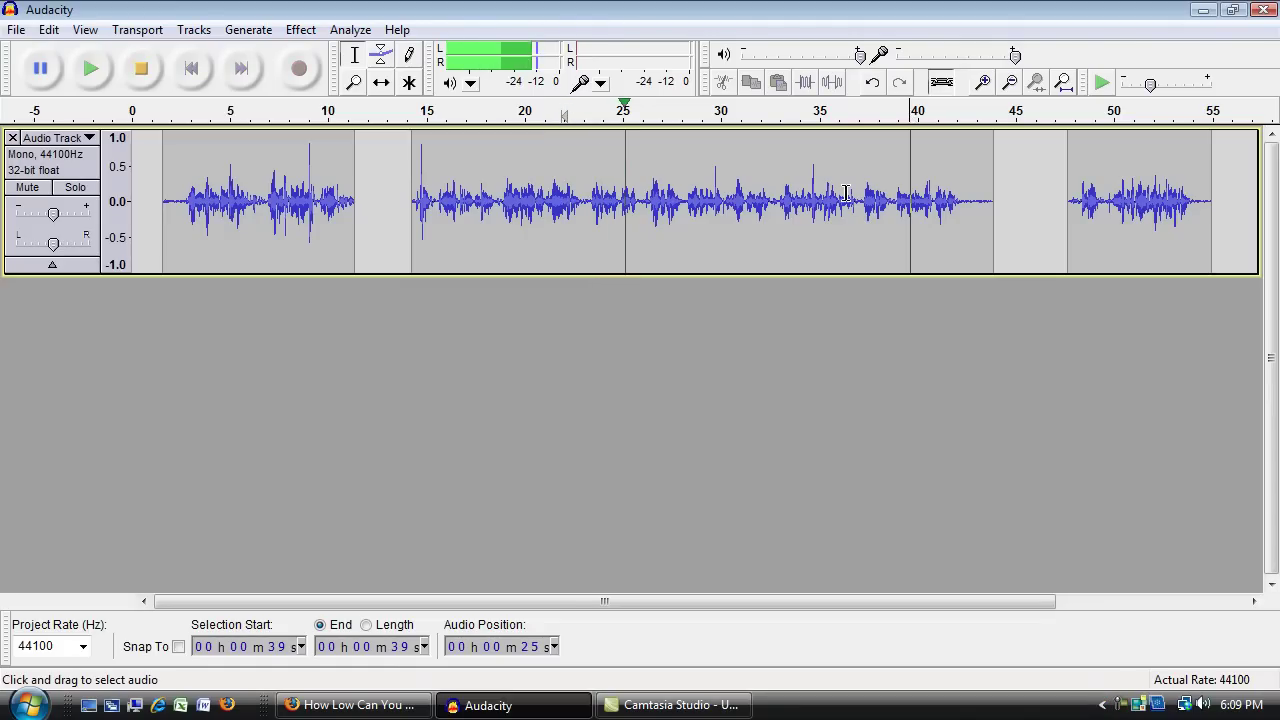
{"action": "key", "text": "space"}
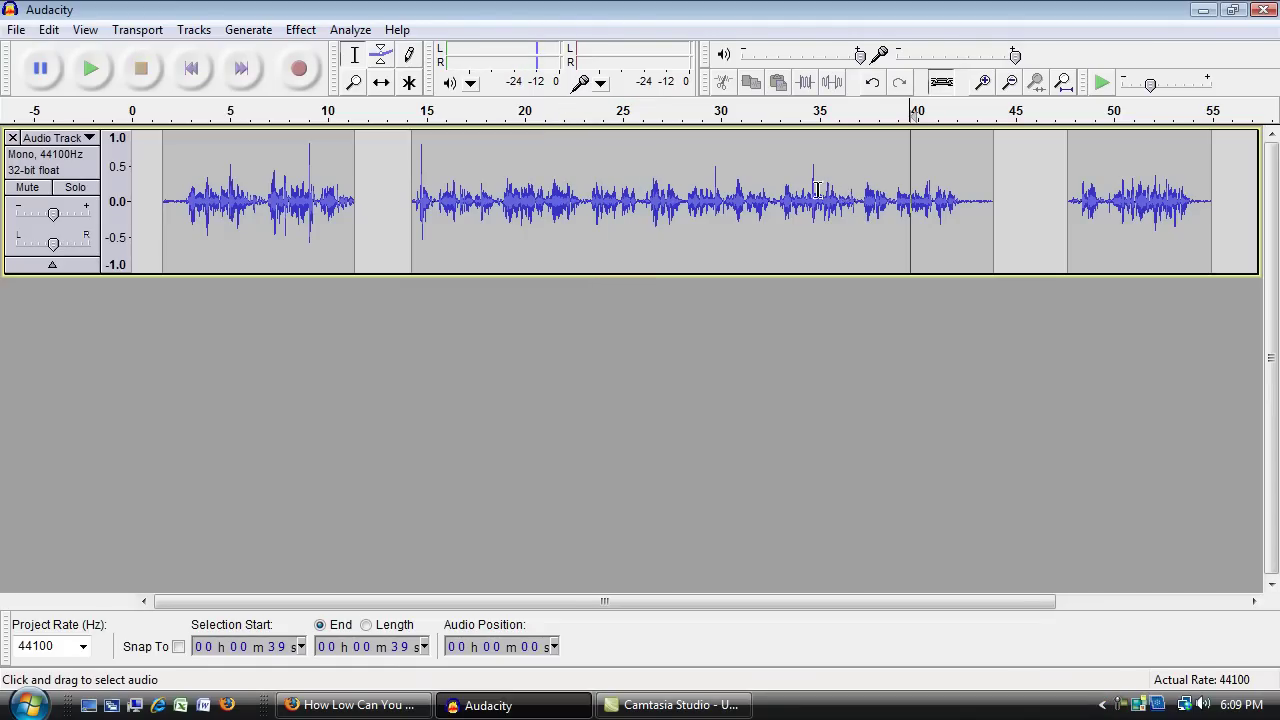